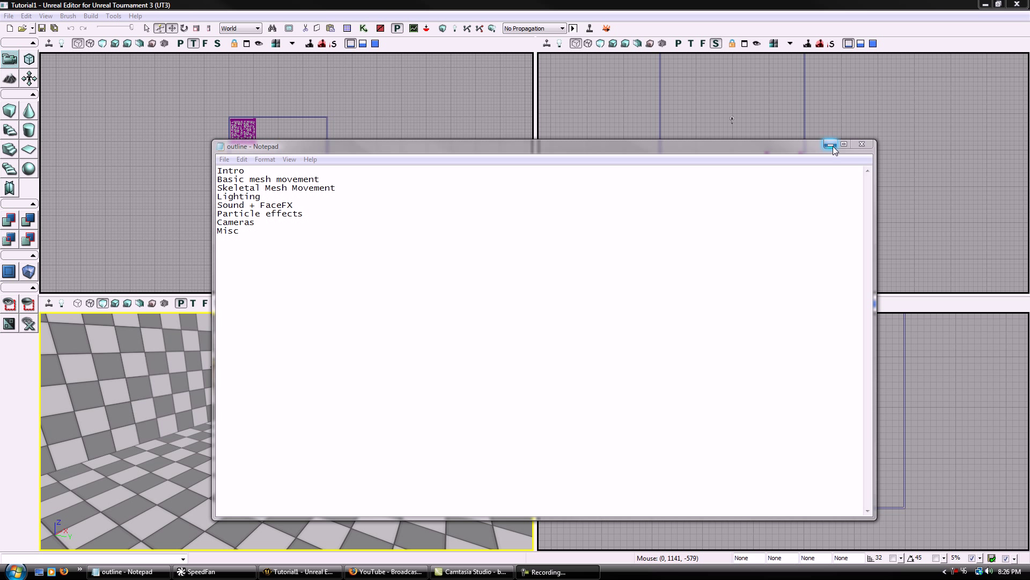
- Select the SK_CH_IronGuard_MaleA skeletal mesh from the CH_IronGuard_Male package in the Generic Browser
left_click(830, 145)
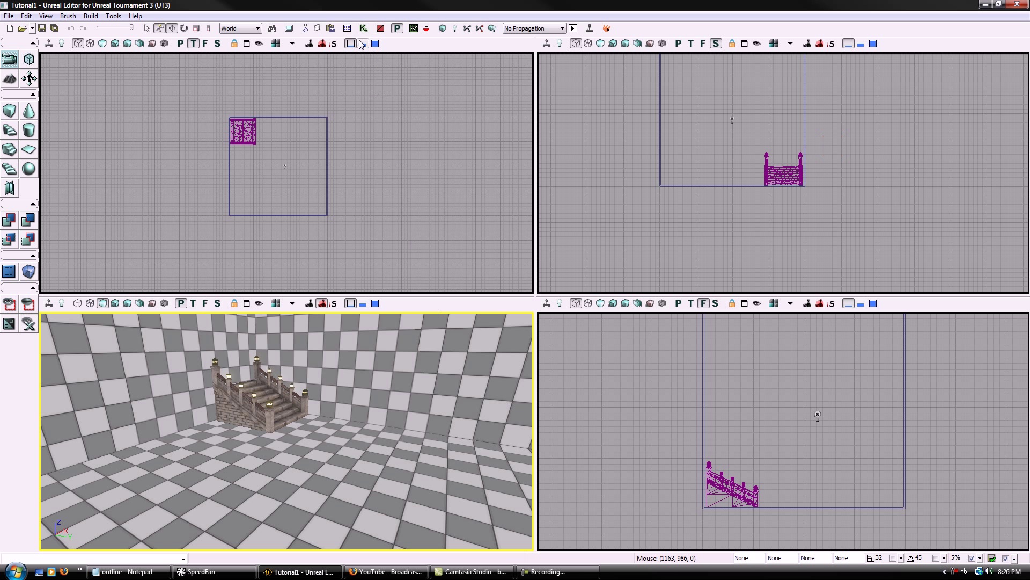
left_click(347, 28)
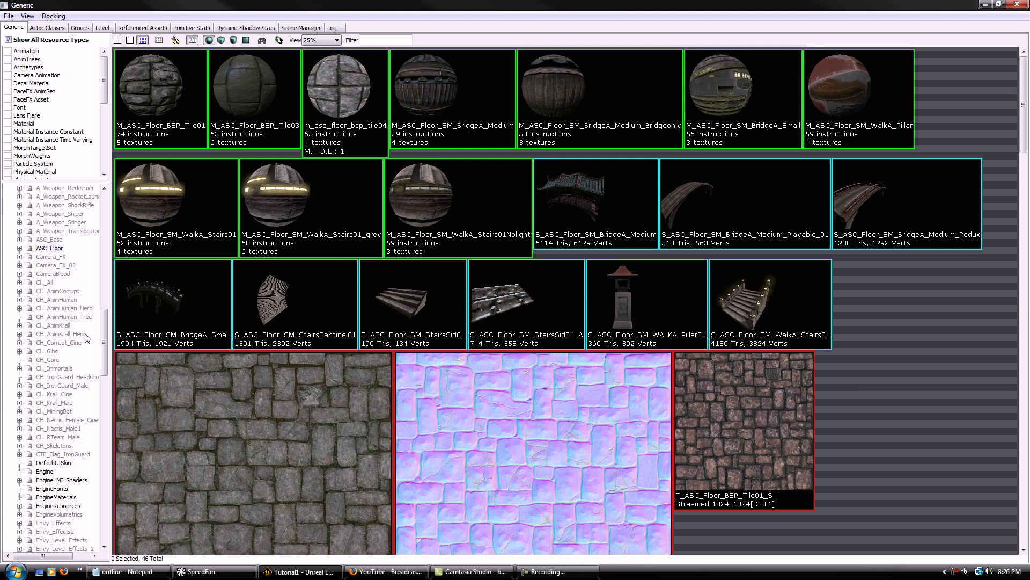
left_click(1017, 5)
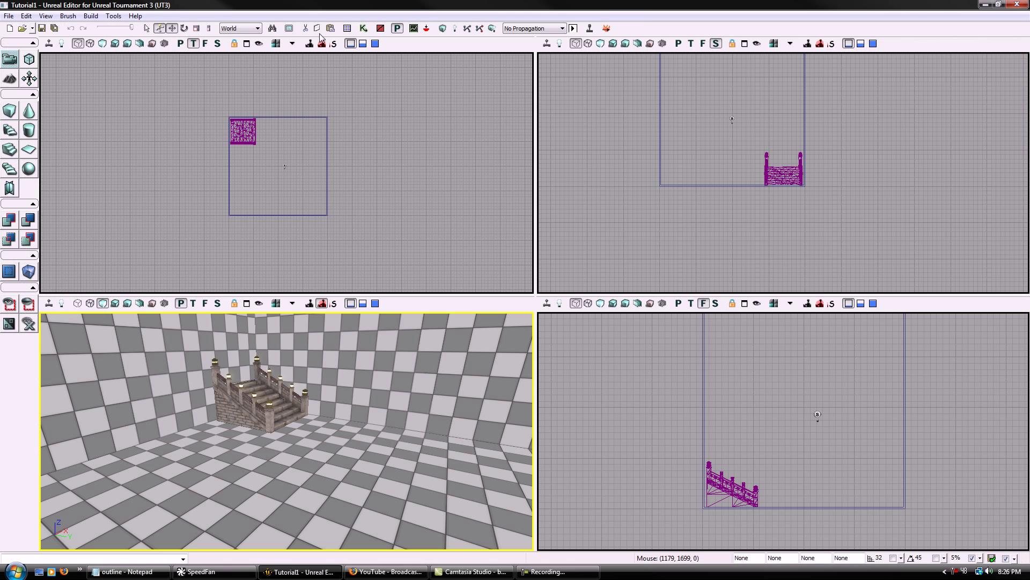
left_click(347, 28)
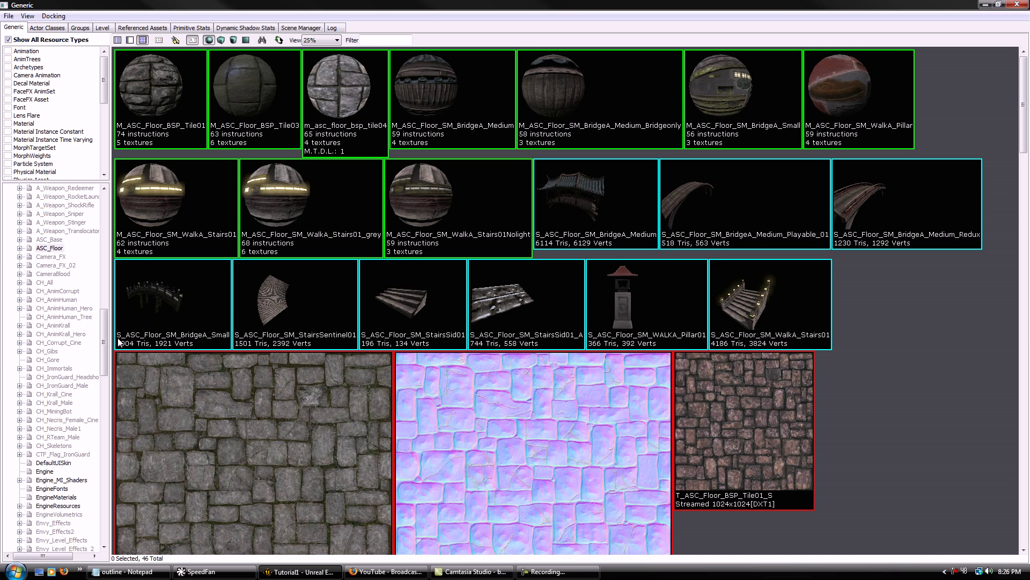
scroll(94, 342, "down", 3)
left_click(86, 318)
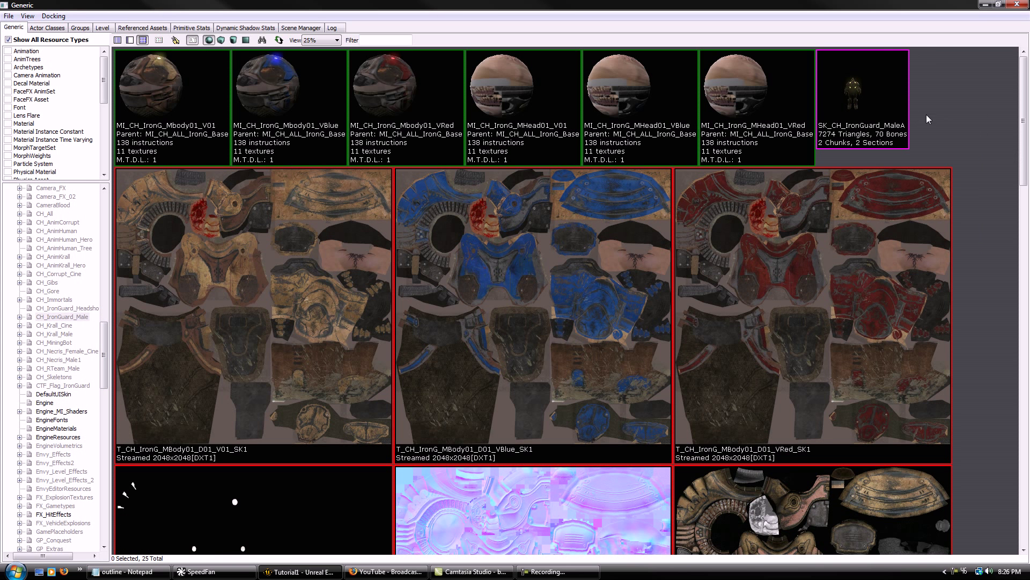
left_click(902, 107)
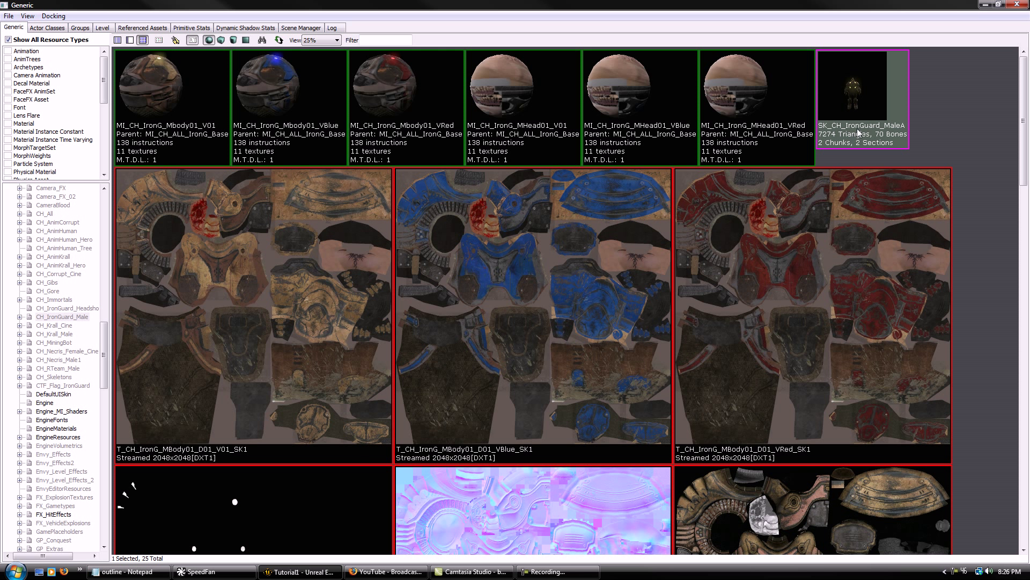
- Add the SK_CH_IronGuard_MaleA skeletal mesh to the level as a SkeletalMesh actor on the open floor
left_click(1017, 4)
right_click_drag(374, 470, 379, 521)
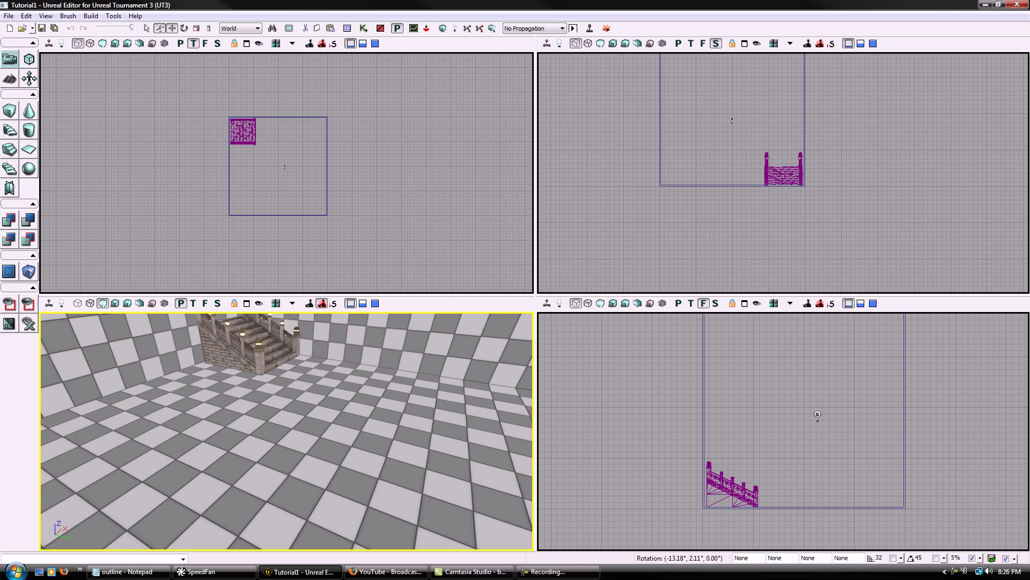
left_click(320, 479)
right_click(320, 479)
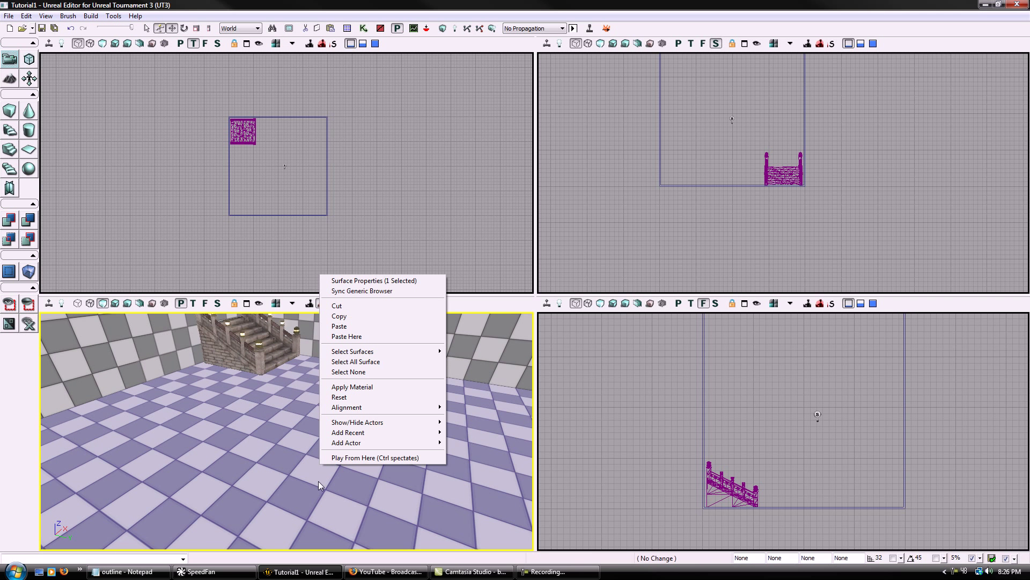
mouse_move(424, 443)
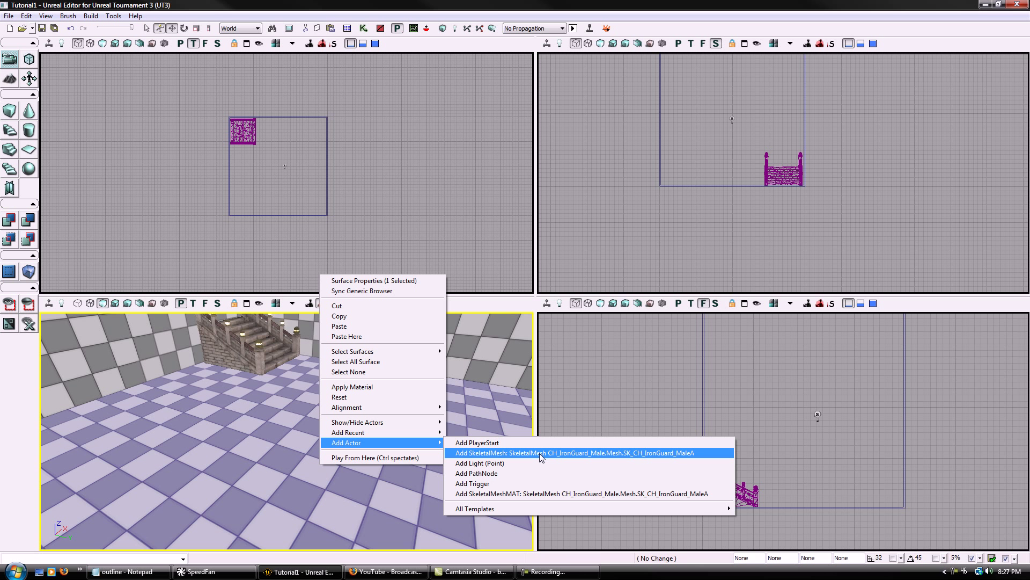
left_click(541, 454)
- Raise the IronGuard mesh vertically until its feet stand on the checkered floor
right_click_drag(322, 418, 290, 419)
left_click_drag(290, 419, 343, 429)
right_click_drag(344, 430, 290, 424)
left_click_drag(290, 424, 327, 430)
right_click_drag(327, 429, 274, 426)
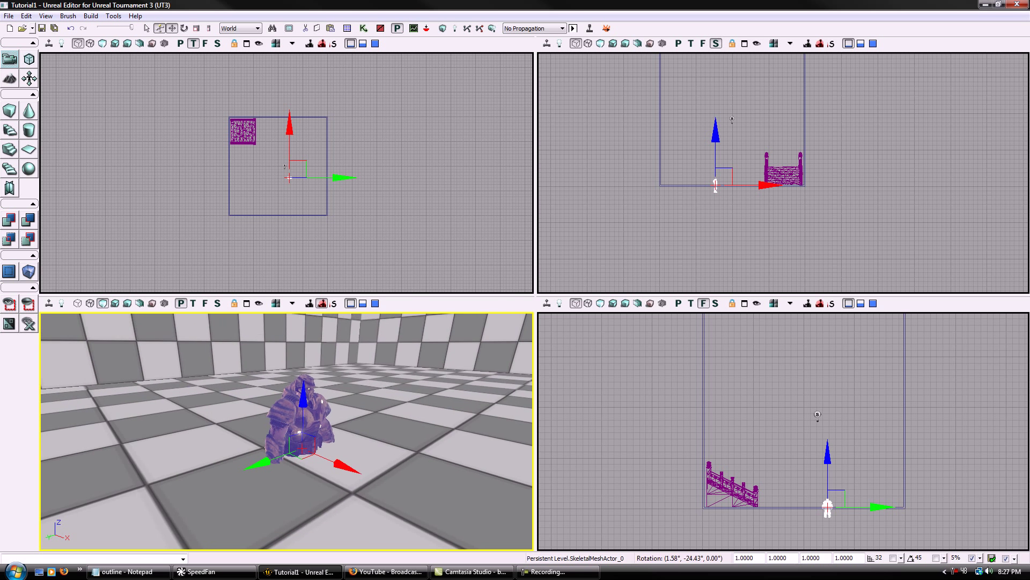
right_click_drag(407, 455, 371, 454)
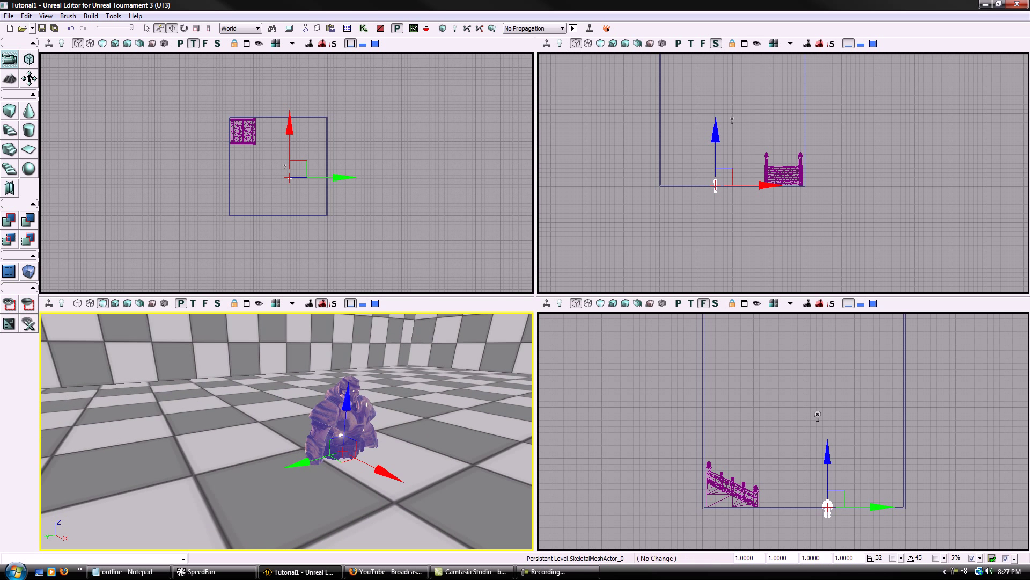
left_click_drag(370, 454, 440, 457)
right_click_drag(440, 456, 408, 455)
left_click_drag(316, 402, 319, 300)
right_click_drag(334, 476, 379, 448)
left_click_drag(379, 448, 334, 486)
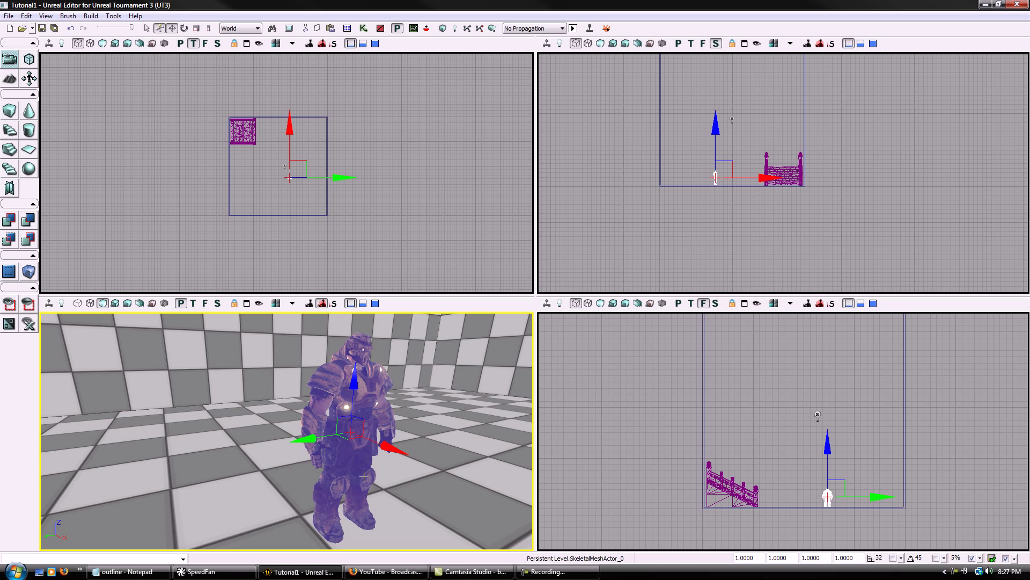
key("space")
key("space")
key("space")
mouse_move(354, 375)
right_mouse_down()
mouse_move(394, 375)
mouse_move(371, 376)
right_mouse_up()
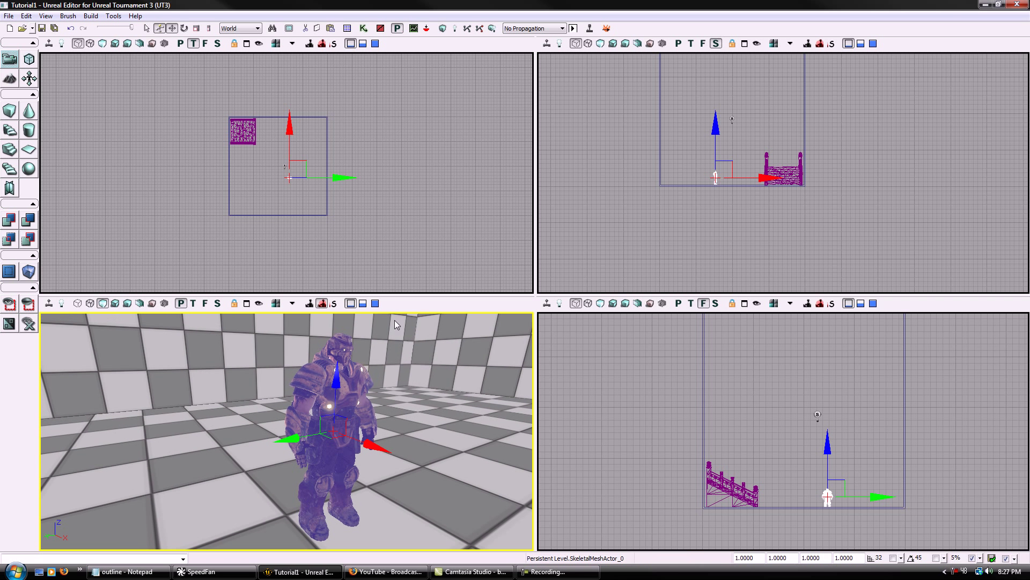
- Open Kismet and create a new Matinee in an empty area below the existing stair Matinee
left_click(363, 28)
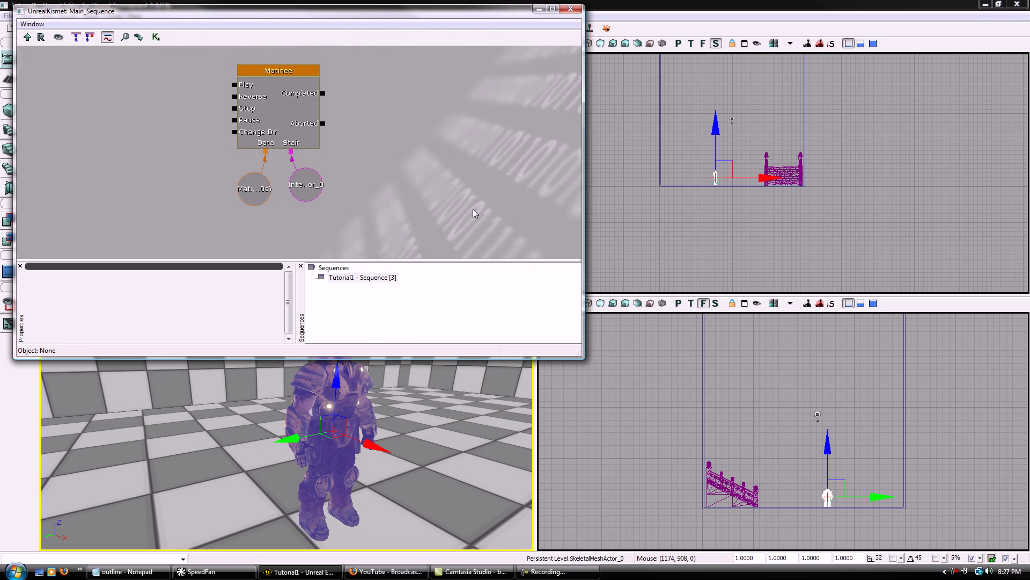
left_click_drag(378, 141, 393, 40)
left_click_drag(315, 192, 324, 161)
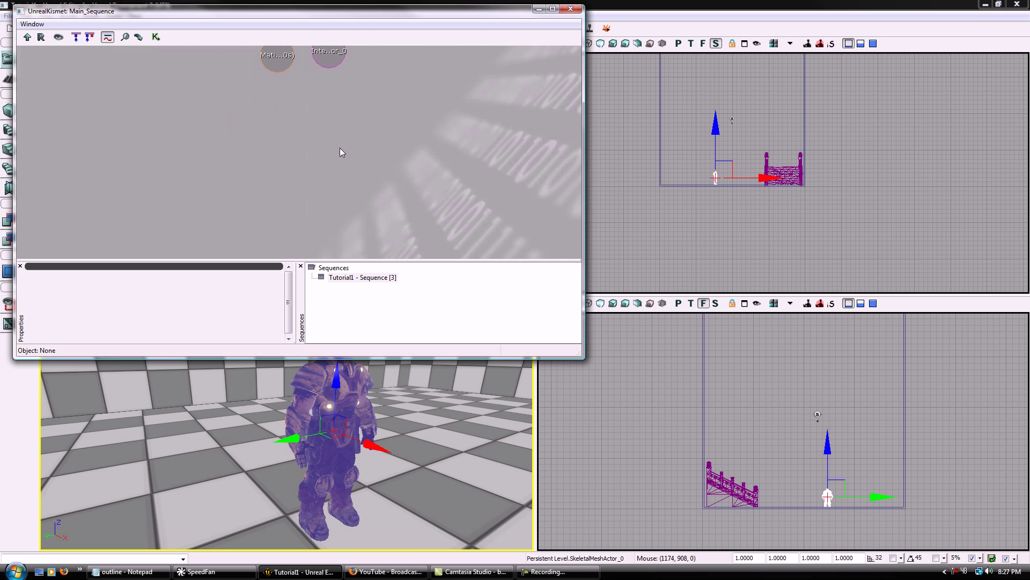
right_click(313, 145)
left_click(338, 160)
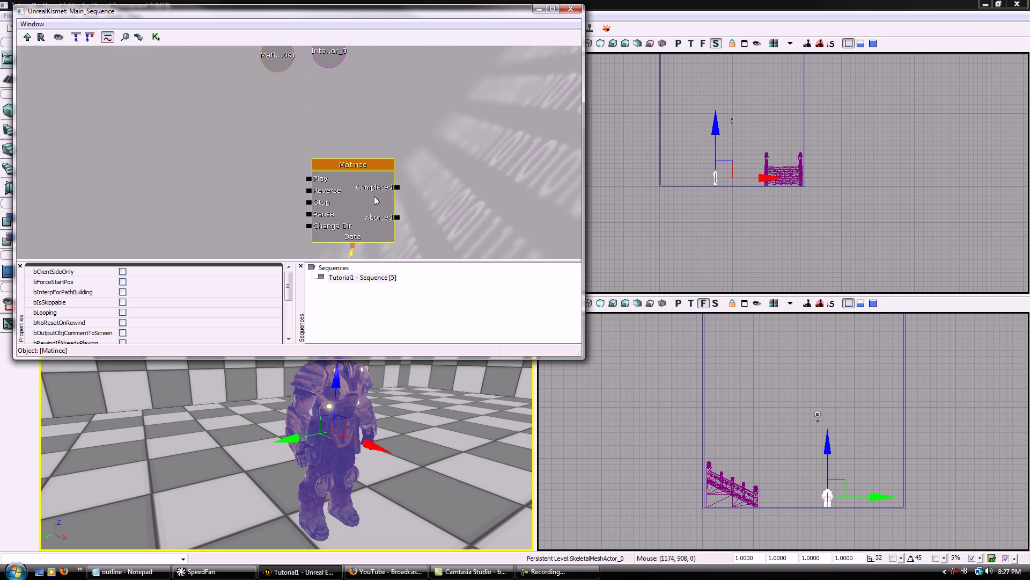
left_click_drag(407, 199, 391, 141)
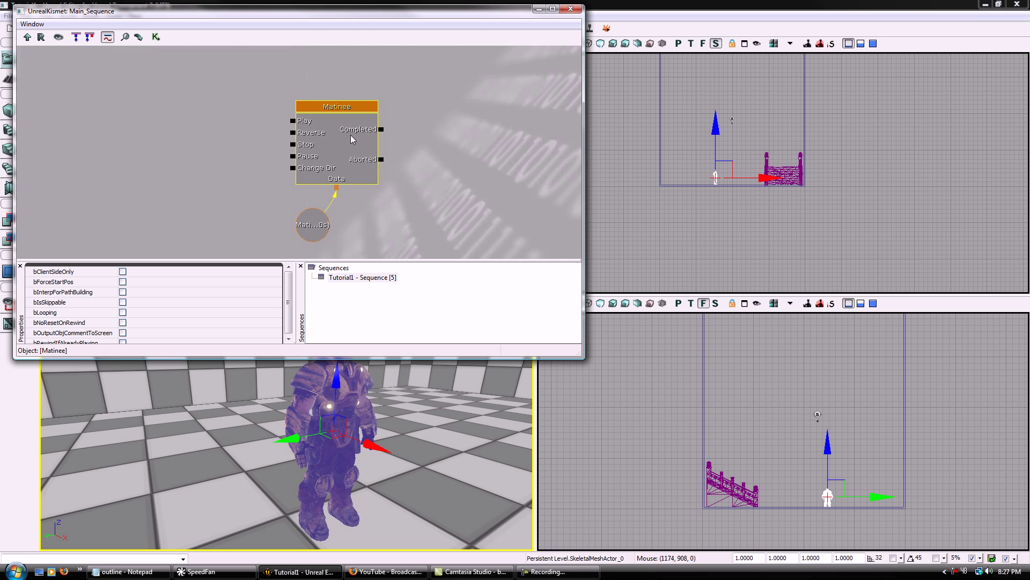
- Open the new Matinee for editing and add a skeletal mesh group named Male
double_click(361, 138)
left_click(526, 14)
left_click(573, 10)
right_click(592, 138)
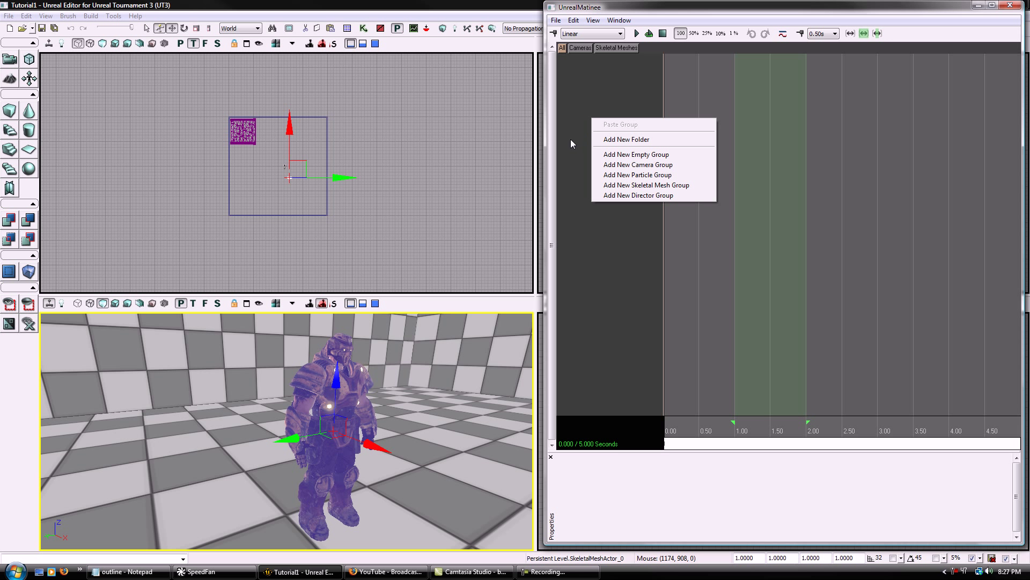
left_click(674, 183)
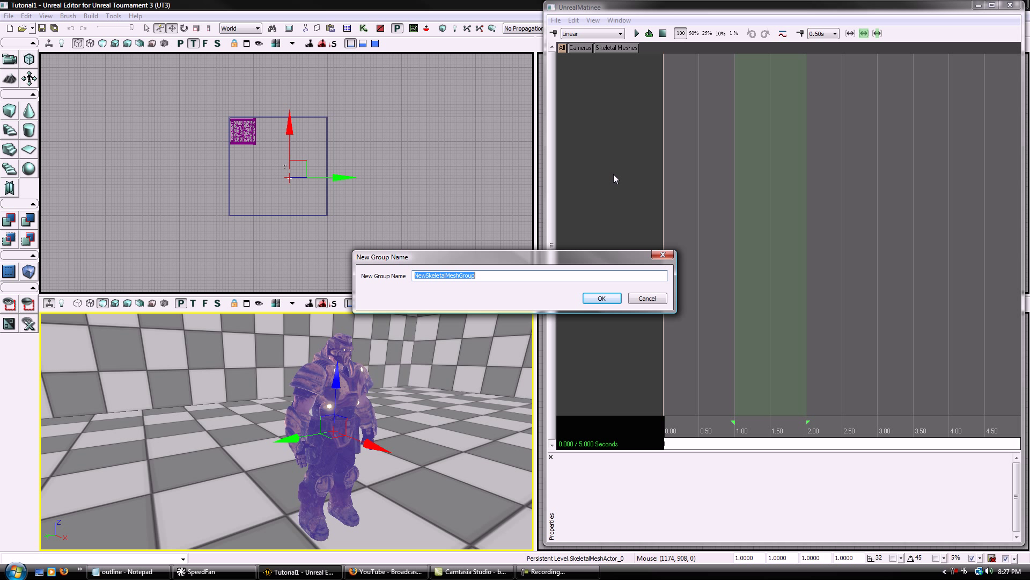
type("Male")
key("Return")
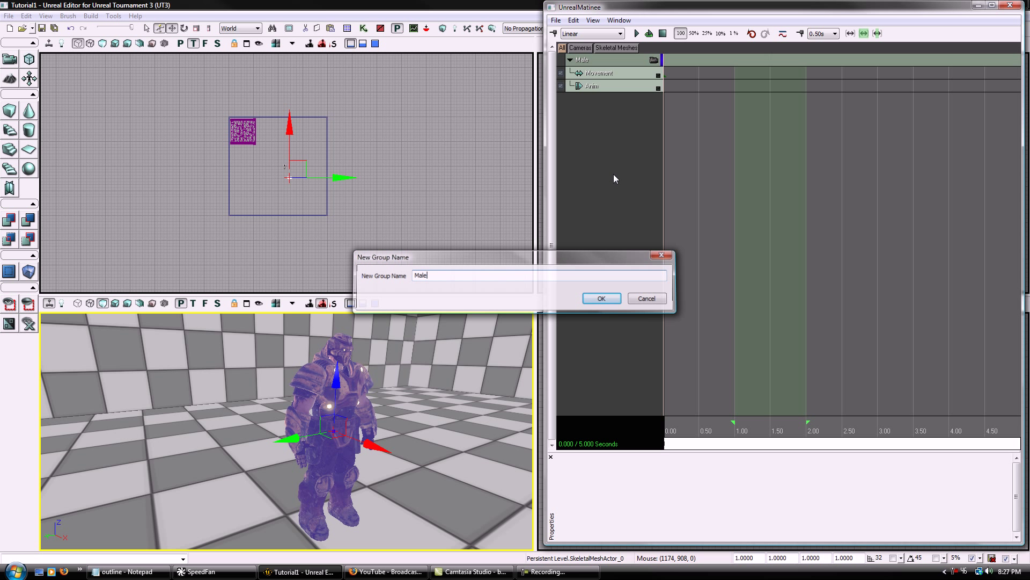
- Add a Movement key at about 0.99 s and shift the mesh along its Y axis across the floor
left_click(620, 75)
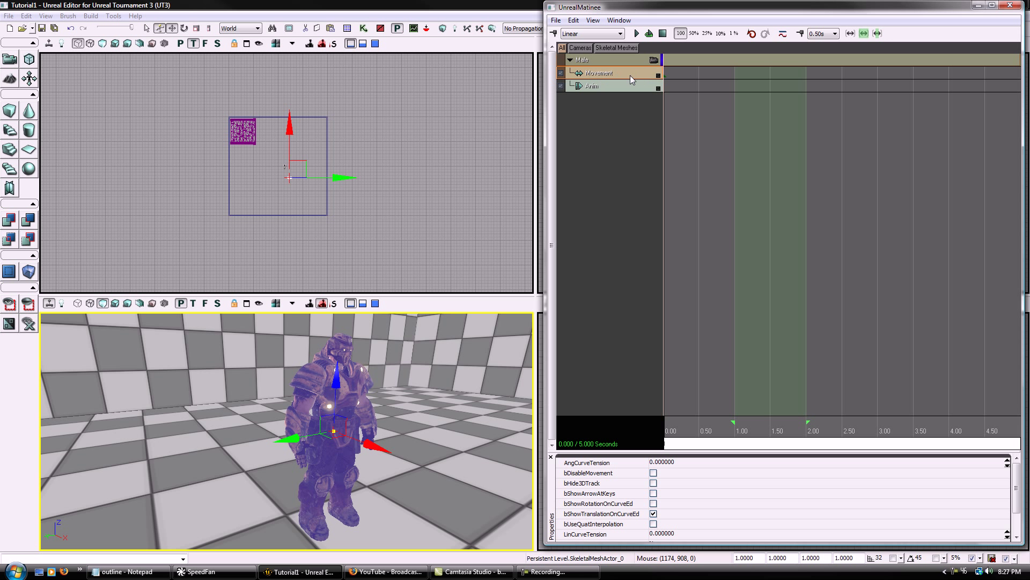
left_click(611, 86)
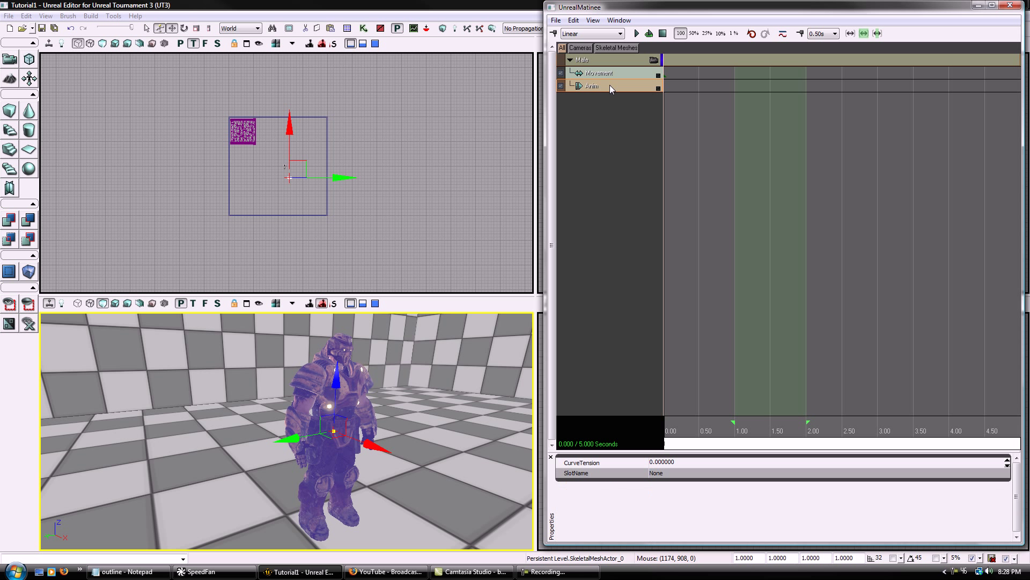
left_click(603, 73)
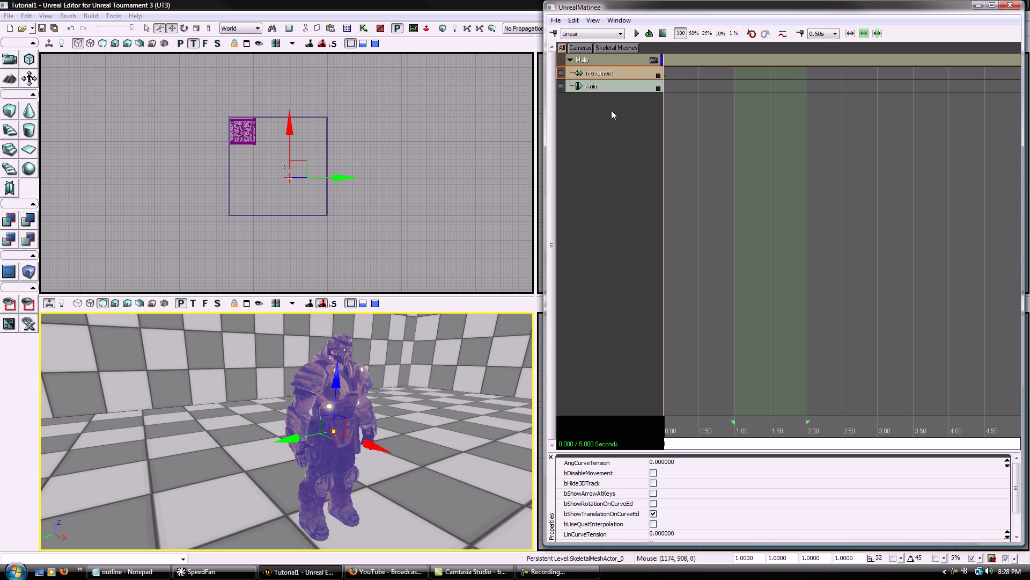
left_click(612, 111)
left_click(628, 72)
left_click_drag(685, 440, 736, 433)
key("Return")
left_click(285, 166)
scroll(349, 249, "up", 3)
left_click_drag(413, 153, 290, 153)
right_click_drag(300, 424, 360, 398)
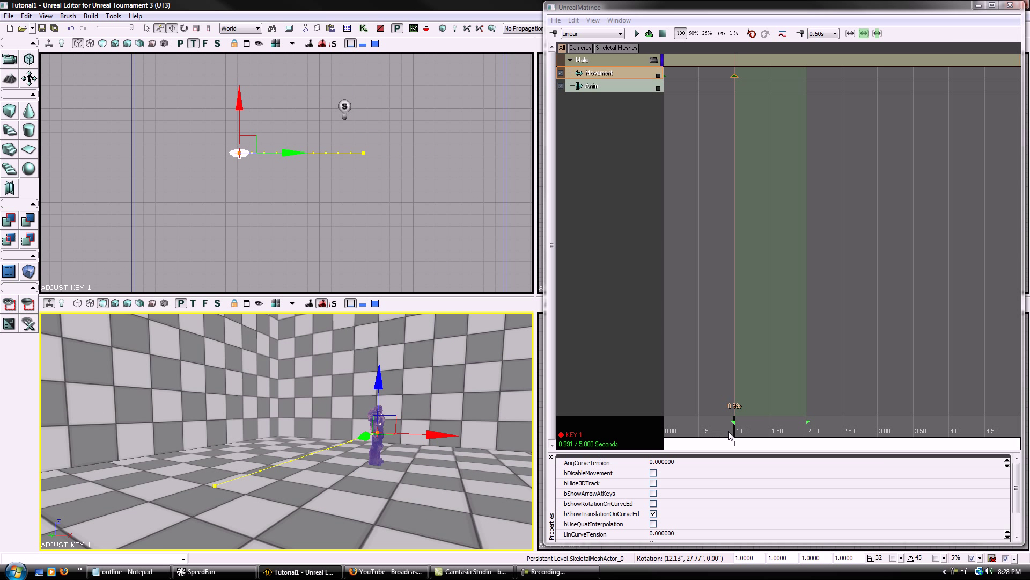
- Add a Movement key at about 2.47 s and shift the mesh diagonally across the room in the top view
left_click_drag(733, 434, 760, 424)
scroll(772, 421, "down", 1)
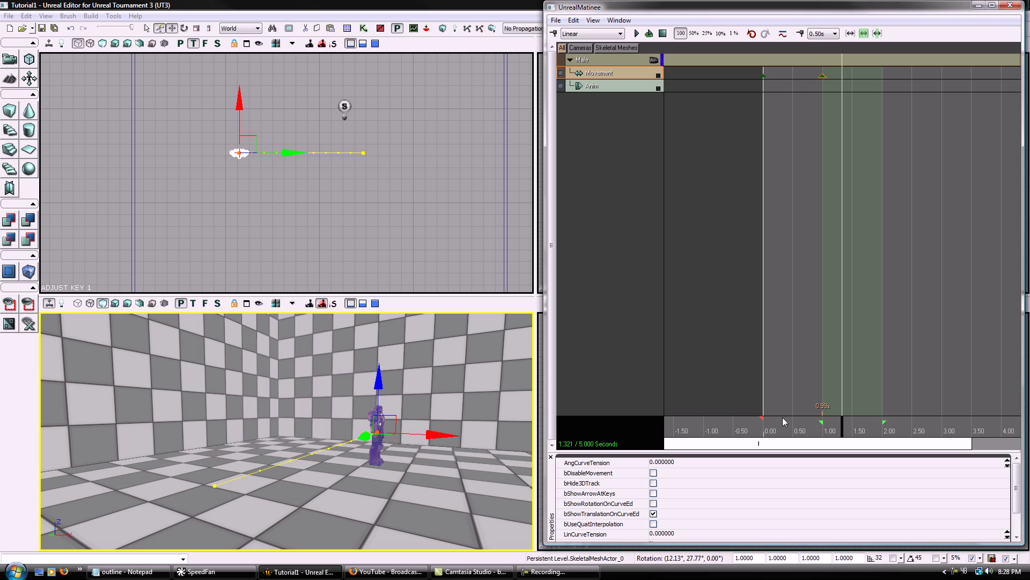
left_click_drag(863, 433, 913, 430)
key("Return")
right_click_drag(396, 231, 400, 294)
scroll(396, 233, "down", 4)
left_click_drag(281, 175, 314, 138)
right_click_drag(292, 386, 368, 393)
left_click_drag(367, 394, 357, 412)
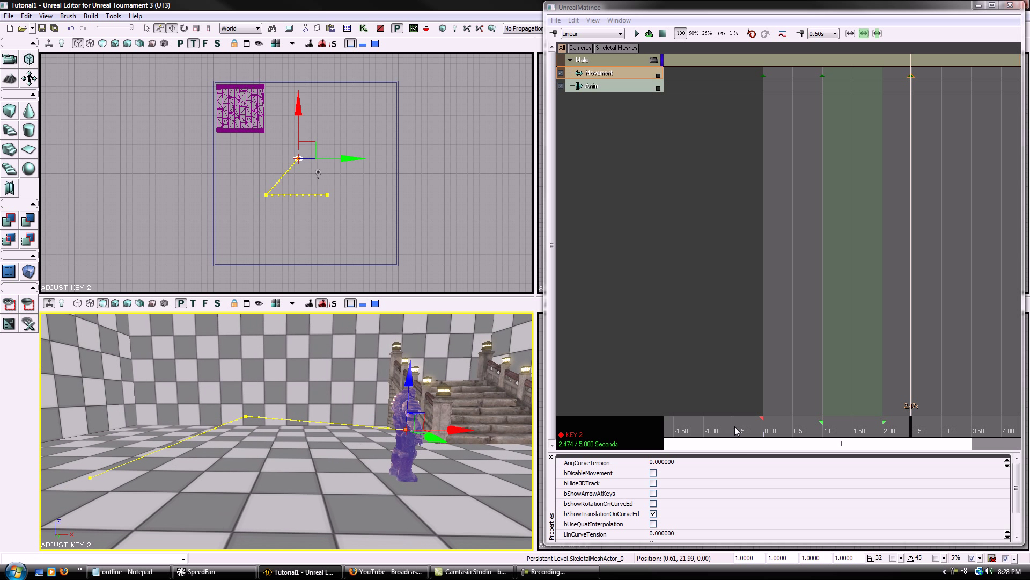
- Delete the Movement keys at about 2.47 s and 0.99 s, keeping only the starting key
left_click_drag(904, 429, 872, 418)
left_click(912, 76)
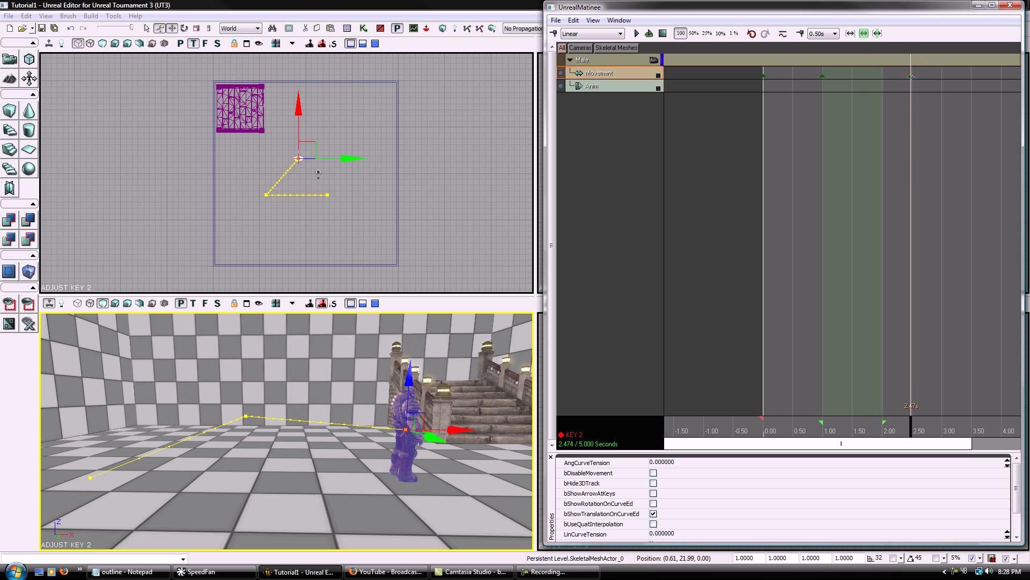
key("Delete")
left_click(823, 76)
key("Delete")
- Add one empty entry to the Male group's GroupAnimSets property
left_click(629, 60)
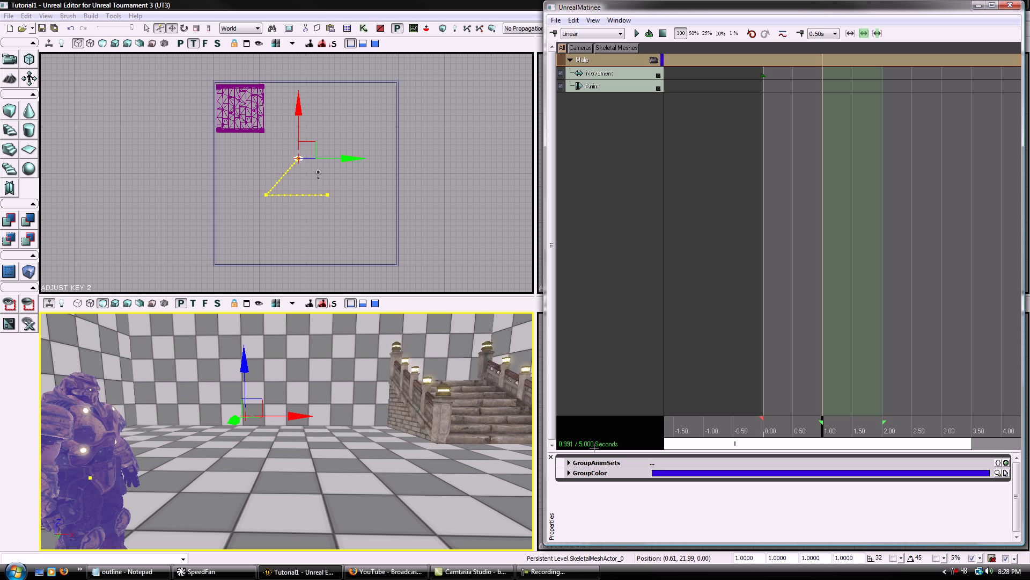
left_click(604, 464)
left_click(1006, 463)
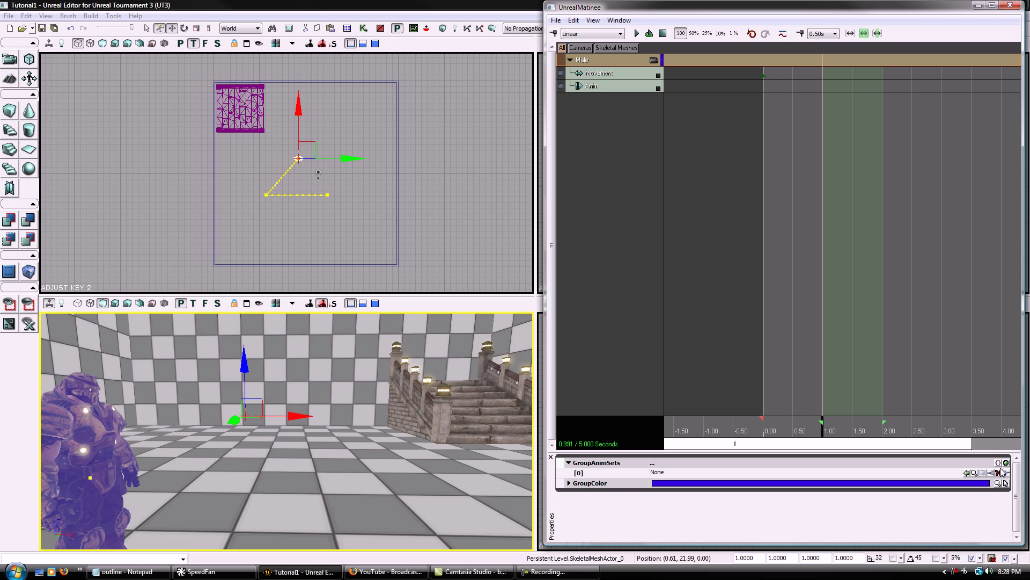
left_click(999, 473)
left_click(999, 472)
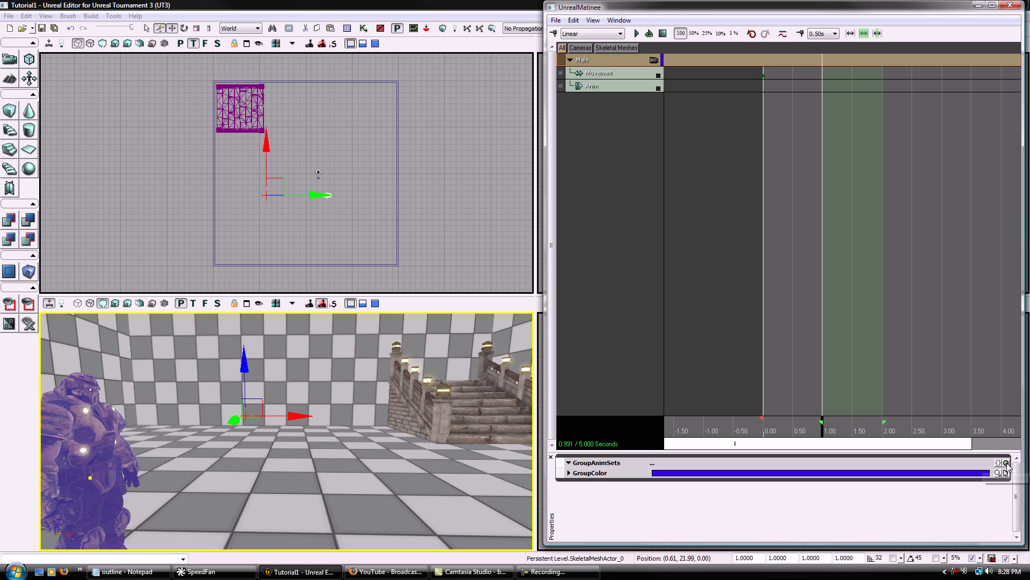
left_click(1006, 462)
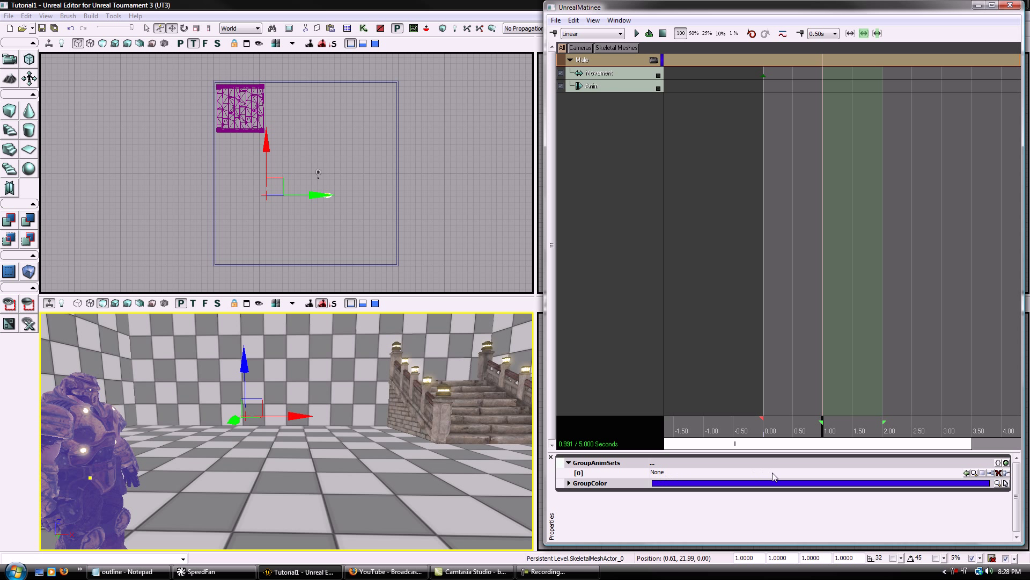
- Assign the K_AnimHuman_BaseMale AnimSet from the CH_AnimHuman package to GroupAnimSets entry [0]
left_click(975, 474)
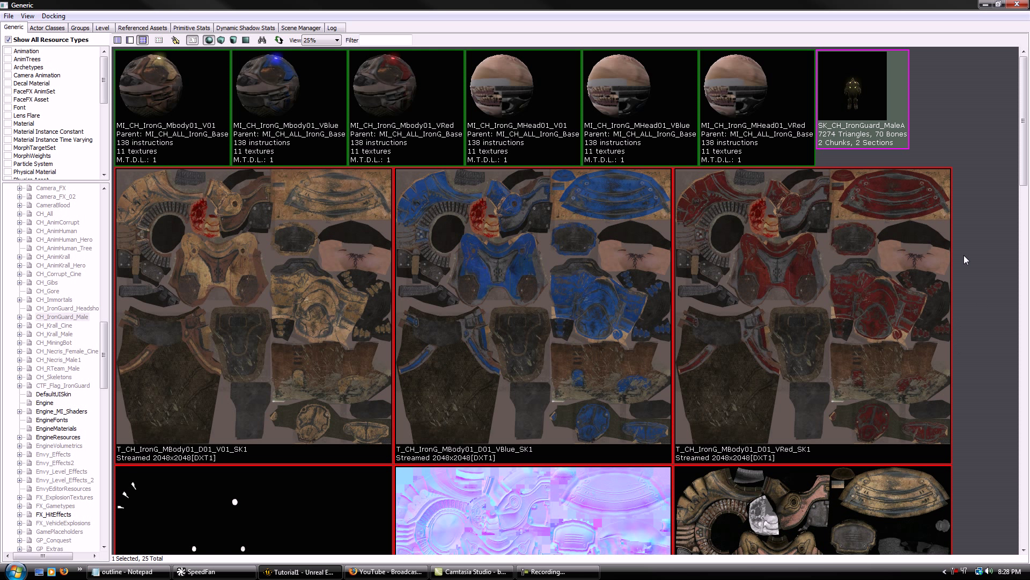
scroll(965, 251, "down", 10)
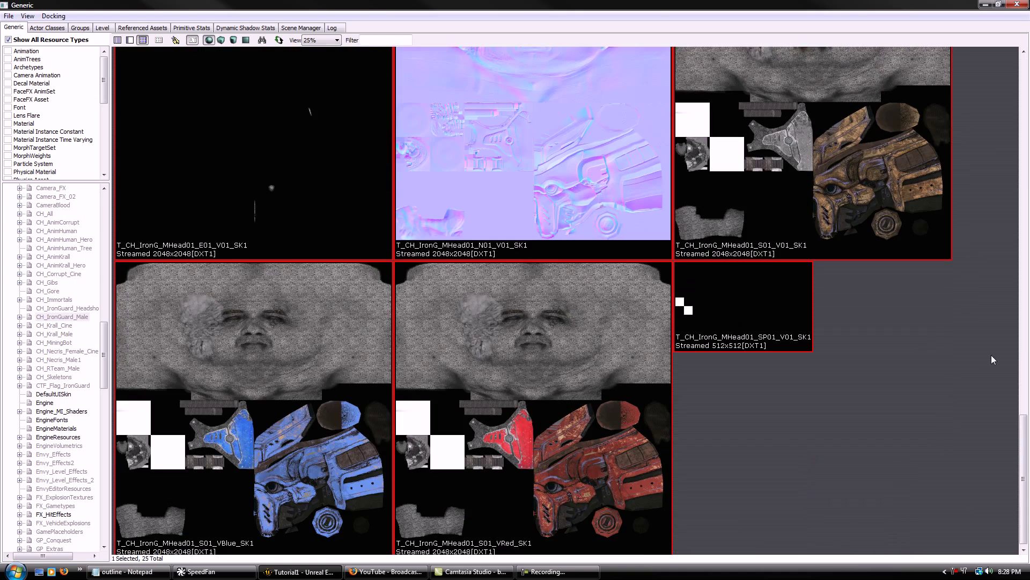
scroll(996, 339, "up", 10)
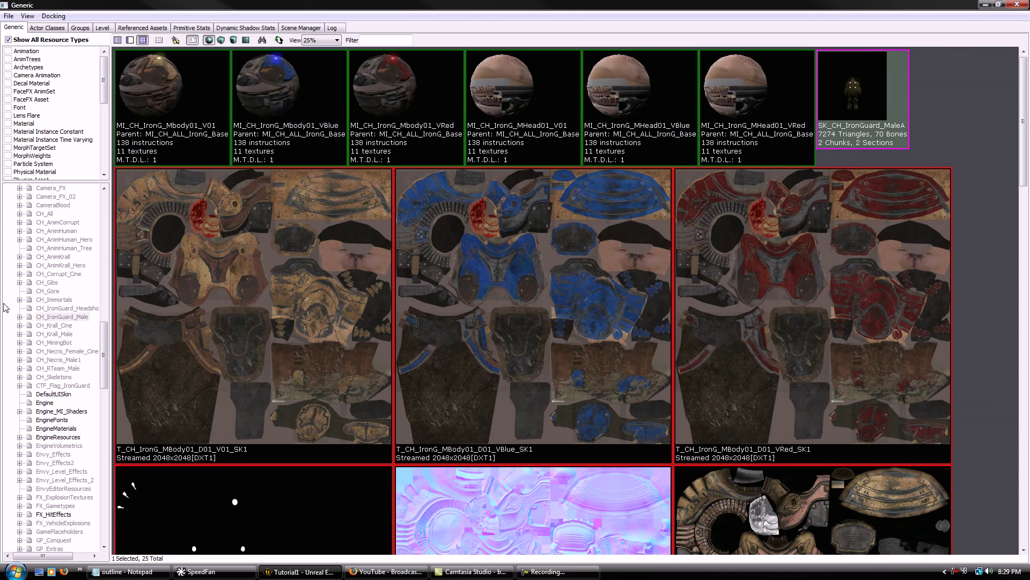
left_click_drag(104, 357, 105, 377)
scroll(105, 377, "up", 6)
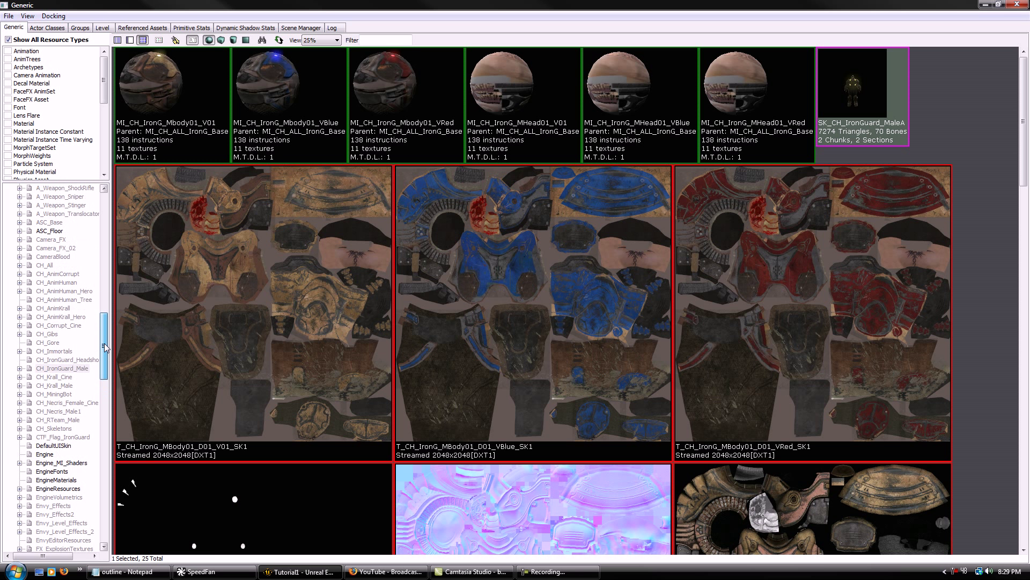
left_click(45, 266)
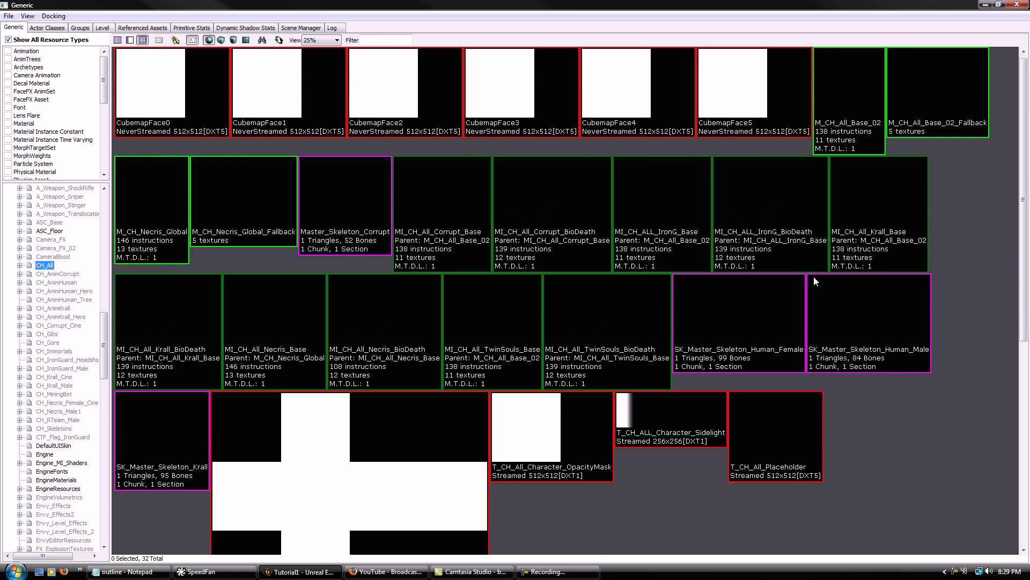
scroll(960, 262, "down", 2)
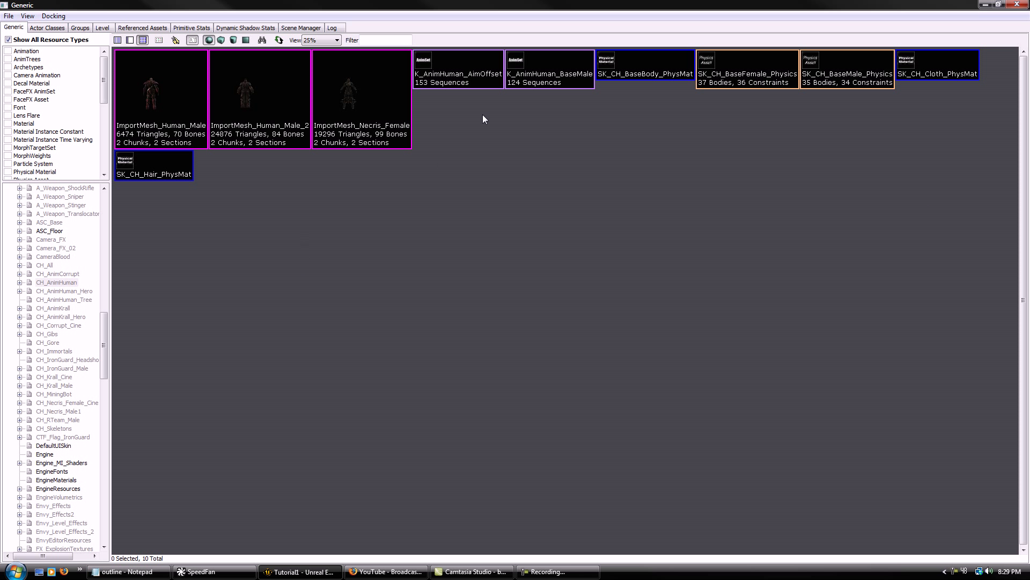
left_click(539, 83)
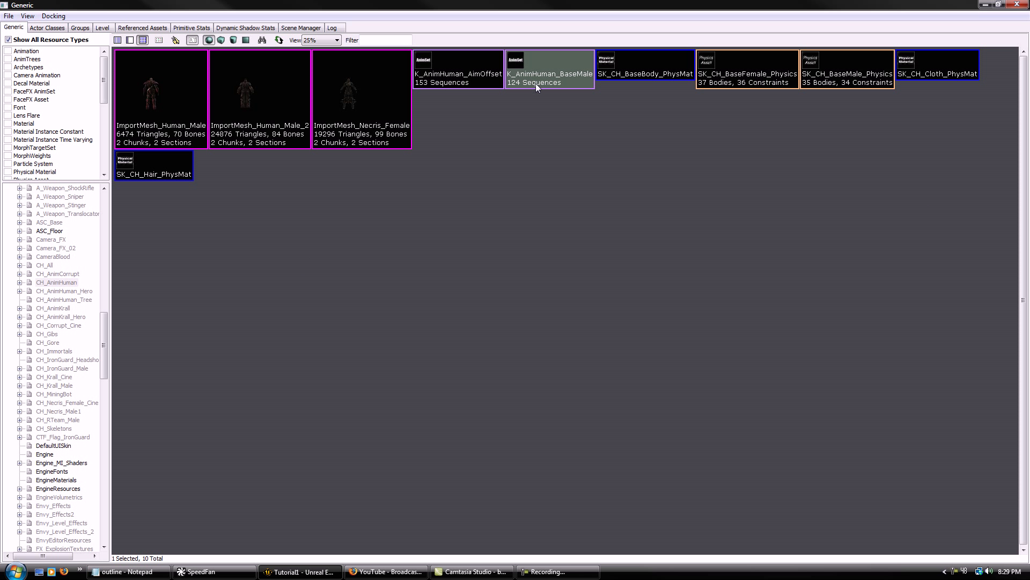
left_click(1017, 5)
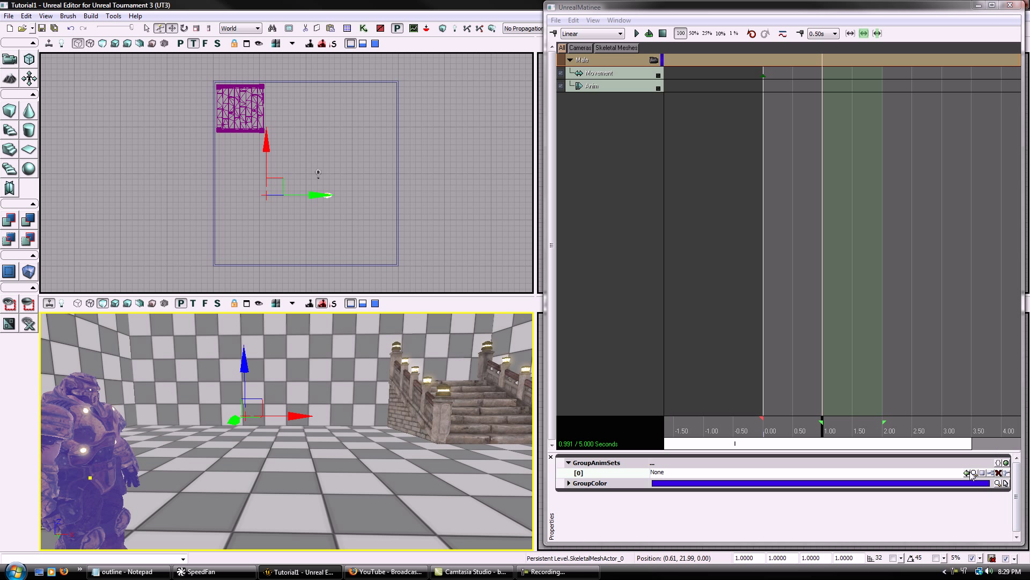
left_click(967, 472)
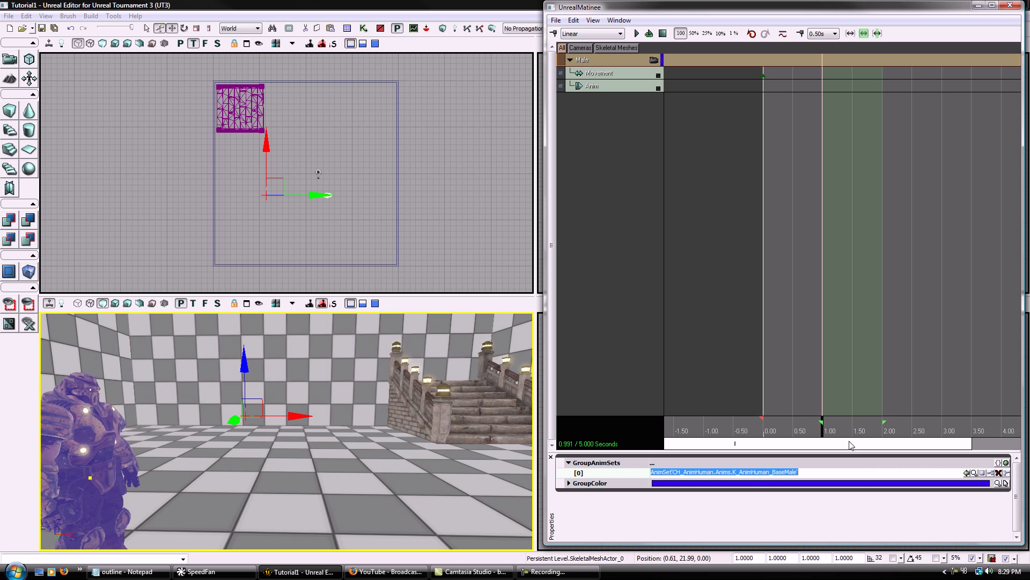
- Add a key at 0 s on the Anim track using the CC_Human_Male_Idle sequence
left_click_drag(823, 434, 762, 434)
left_click(608, 87)
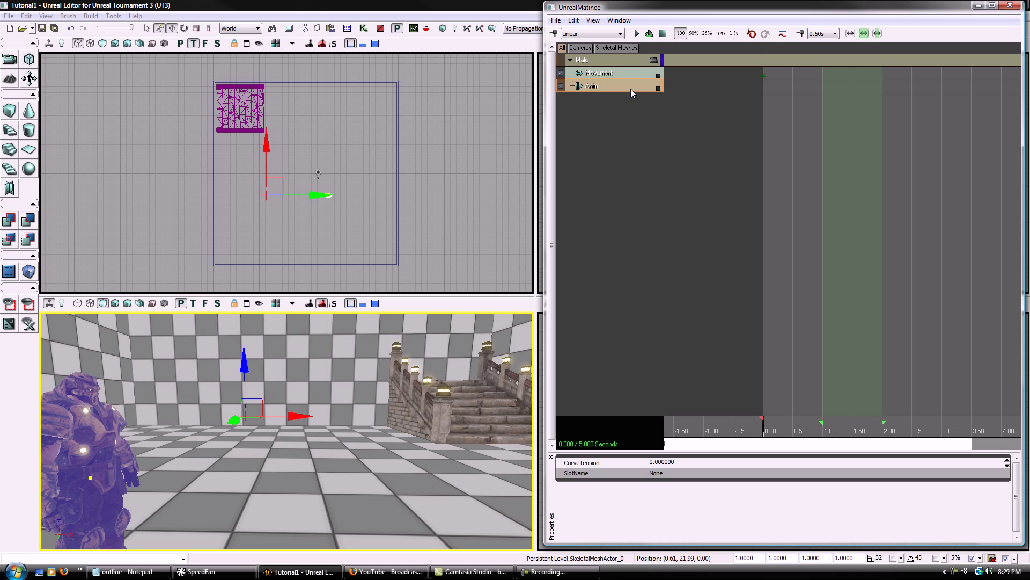
key("Return")
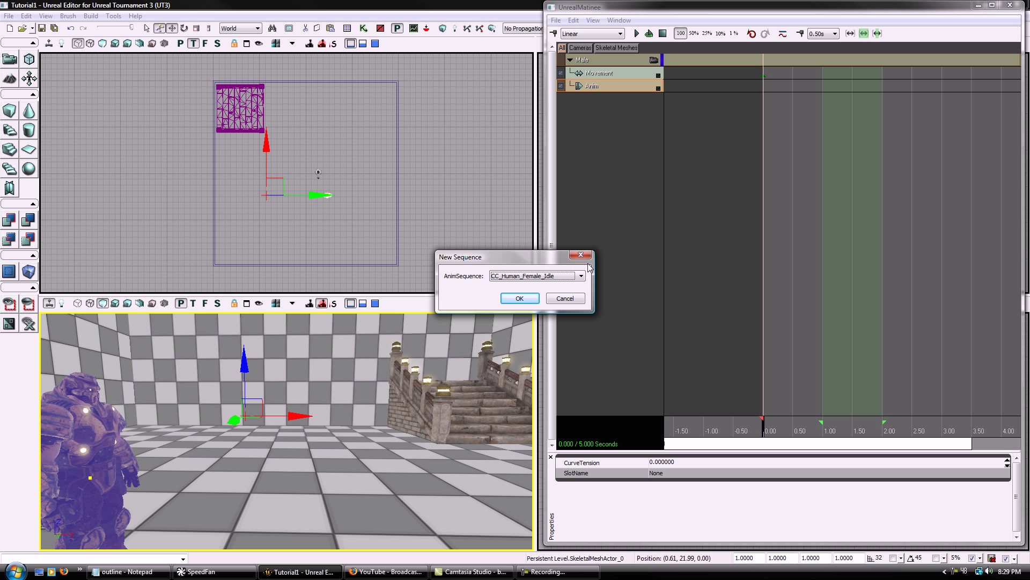
left_click(581, 276)
mouse_move(581, 300)
left_mouse_down()
mouse_move(582, 464)
mouse_move(580, 311)
left_mouse_up()
left_click(560, 292)
left_click(528, 300)
- Extend the Matinee sequence's end to about 8.6 s and preview the idle animation on the mesh
right_click_drag(376, 402, 273, 427)
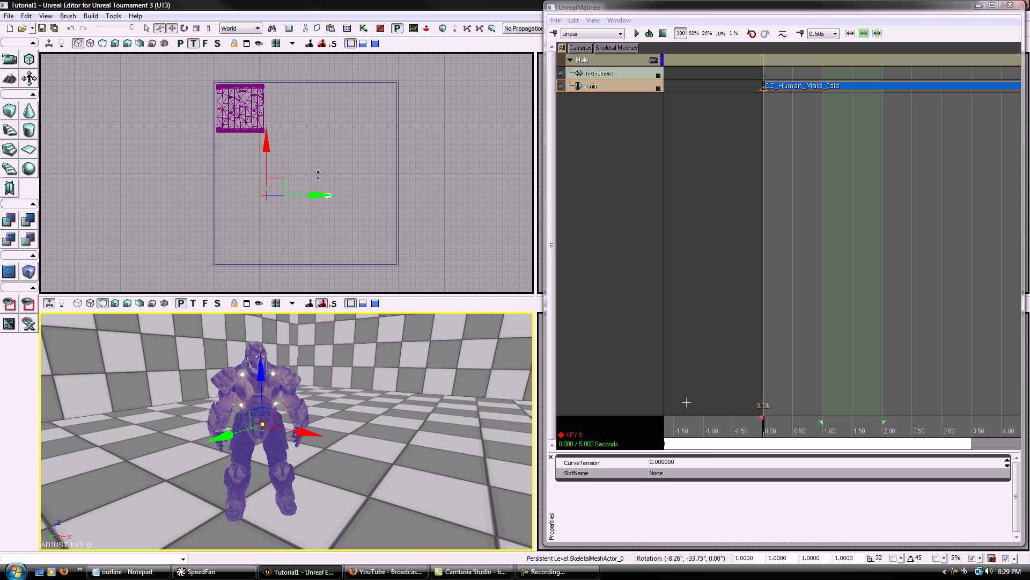
left_click(792, 443)
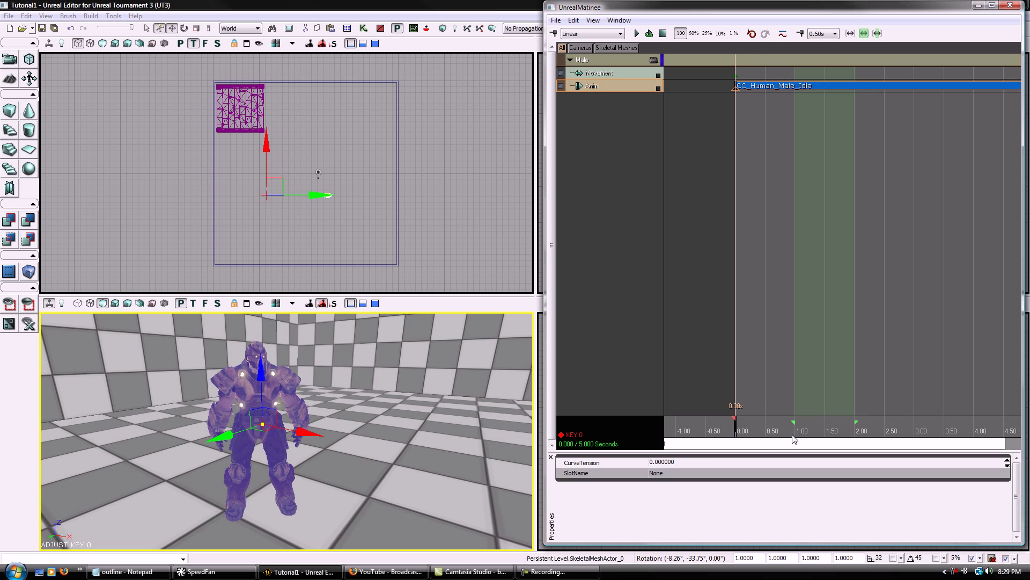
scroll(869, 397, "down", 5)
scroll(870, 398, "down", 3)
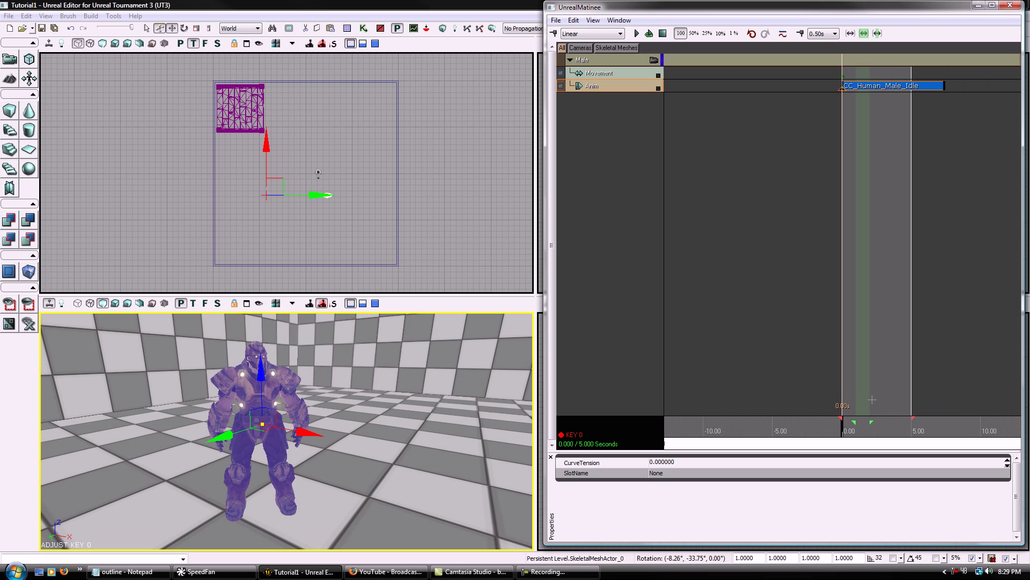
scroll(892, 328, "up", 2)
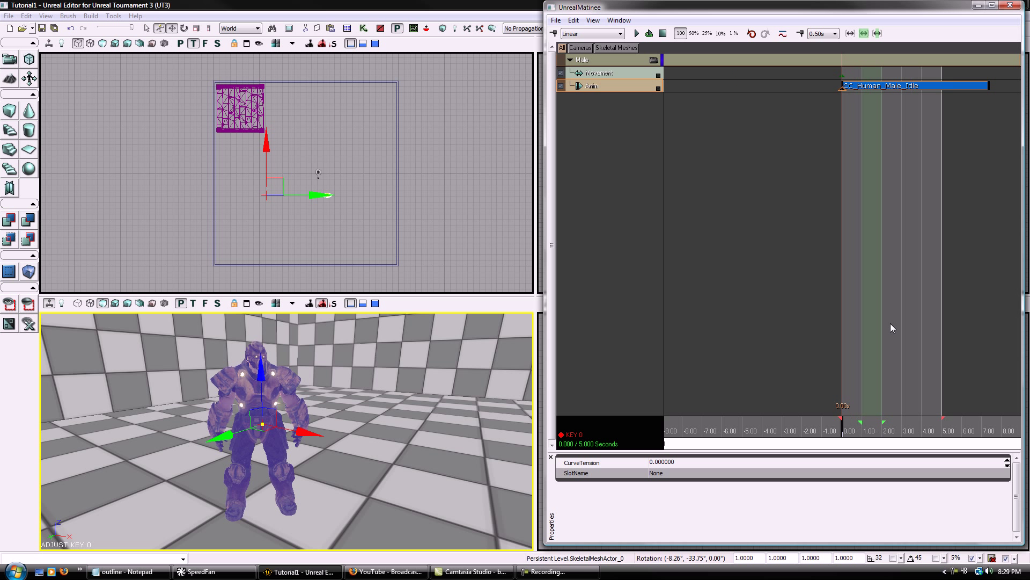
left_click(947, 422)
left_click_drag(946, 421, 1015, 408)
left_click_drag(943, 443, 844, 435)
key("space")
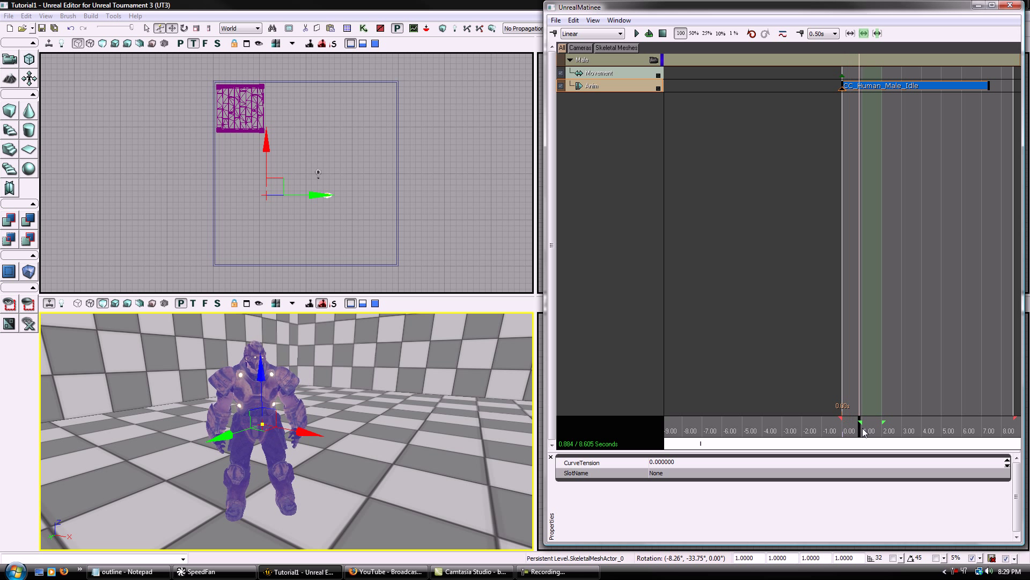
left_click_drag(414, 426, 406, 390)
mouse_move(406, 390)
right_mouse_down()
mouse_move(398, 377)
mouse_move(399, 389)
right_mouse_up()
left_click_drag(398, 390, 400, 403)
- Delete the idle animation key and add a key at 0 s on the Anim track using the run_fwd_rif sequence
left_click_drag(874, 426, 840, 427)
key("Delete")
key("Return")
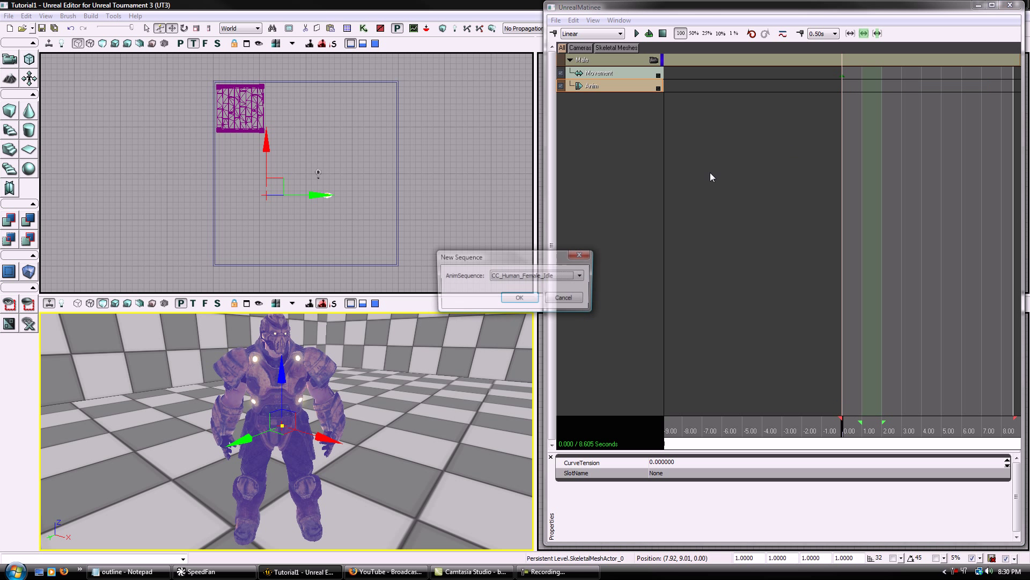
left_click(549, 276)
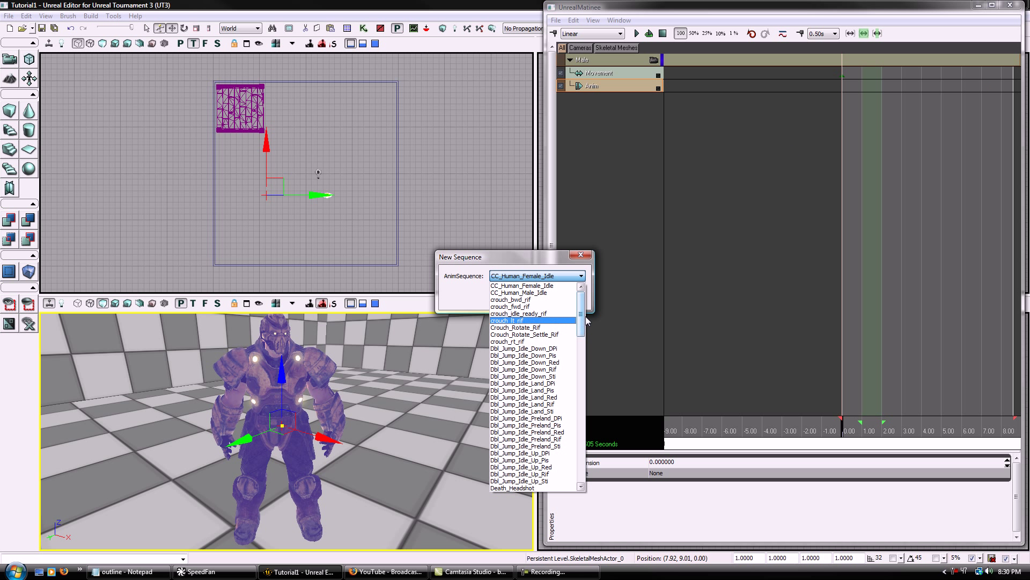
left_click_drag(581, 320, 583, 438)
left_click(528, 425)
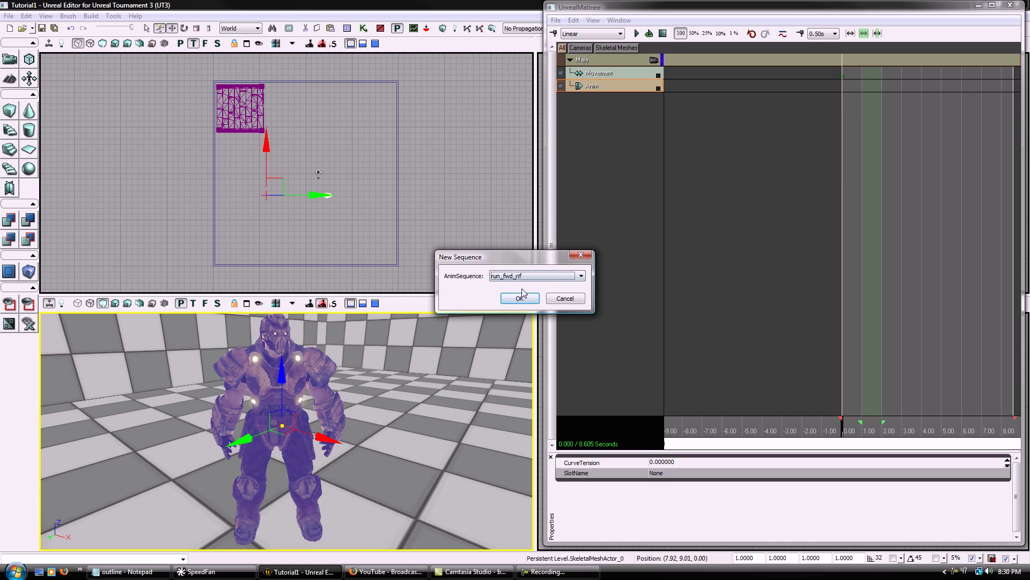
left_click(521, 299)
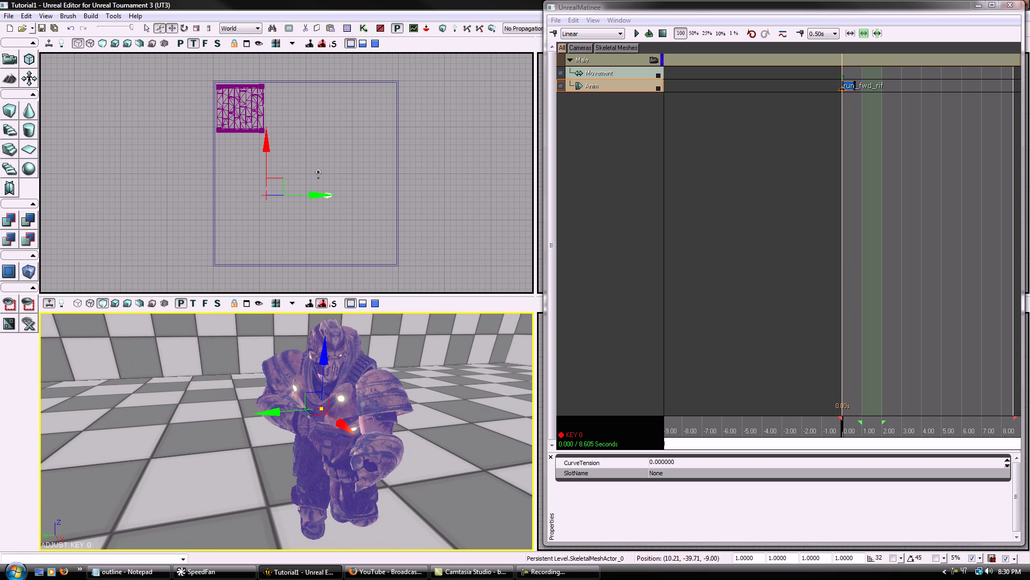
- Preview the run animation on the mesh and set the run_fwd_rif key to looping
mouse_move(287, 429)
right_mouse_down()
mouse_move(322, 429)
mouse_move(258, 429)
mouse_move(300, 430)
mouse_move(284, 432)
right_mouse_up()
right_click_drag(377, 468, 387, 448)
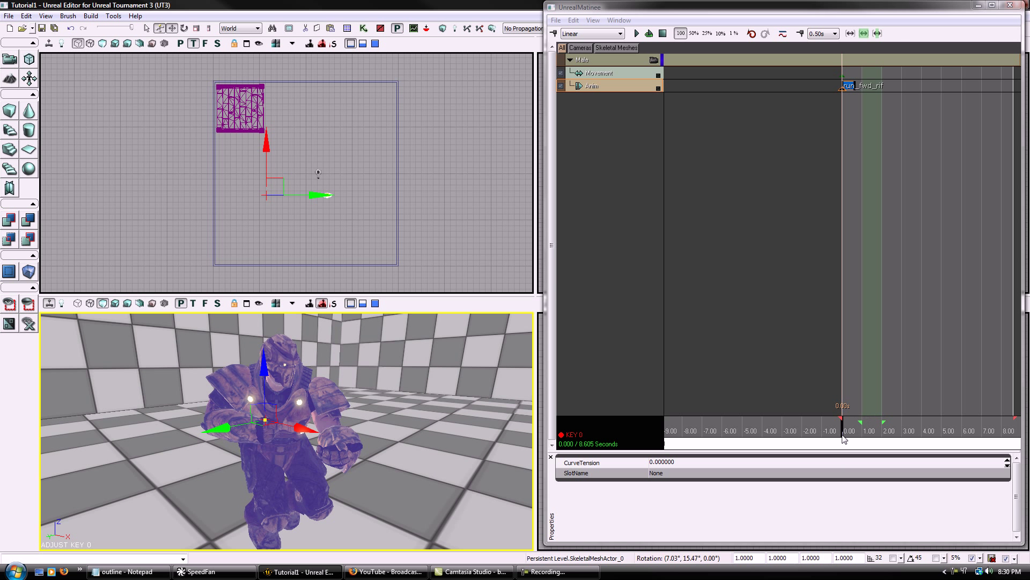
left_click_drag(845, 432, 884, 433)
scroll(849, 427, "up", 5)
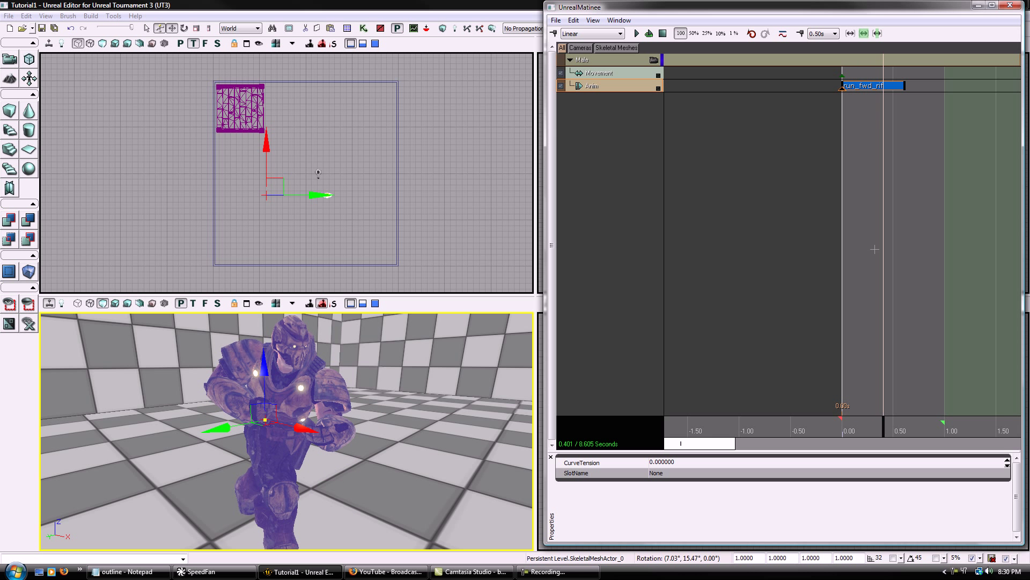
right_click(854, 87)
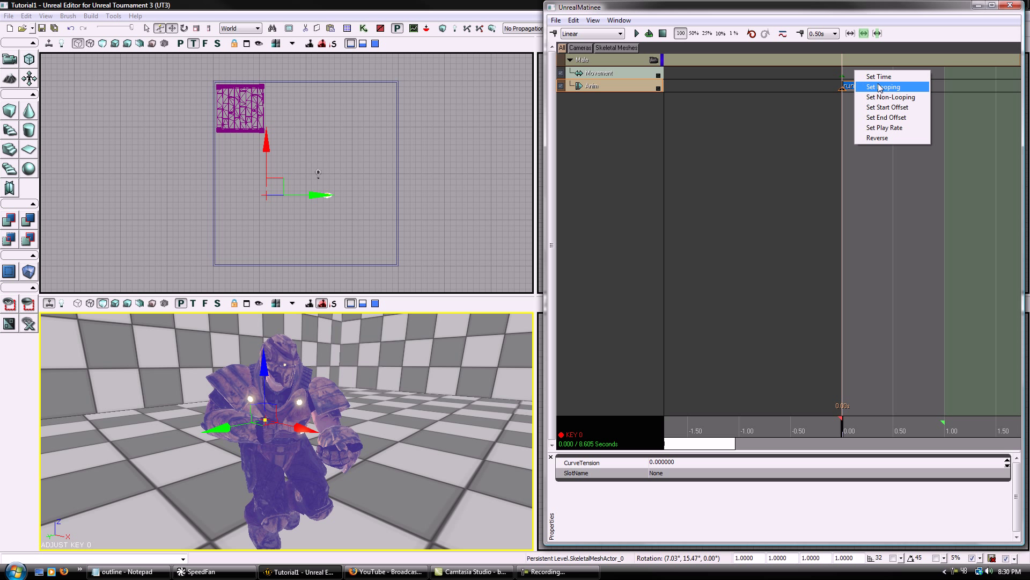
left_click(880, 88)
- Play and scrub through the timeline to examine the looping run animation on the mesh
scroll(867, 424, "down", 4)
left_click(842, 431)
mouse_move(844, 431)
left_mouse_down()
mouse_move(902, 427)
mouse_move(835, 429)
left_mouse_up()
scroll(899, 420, "down", 6)
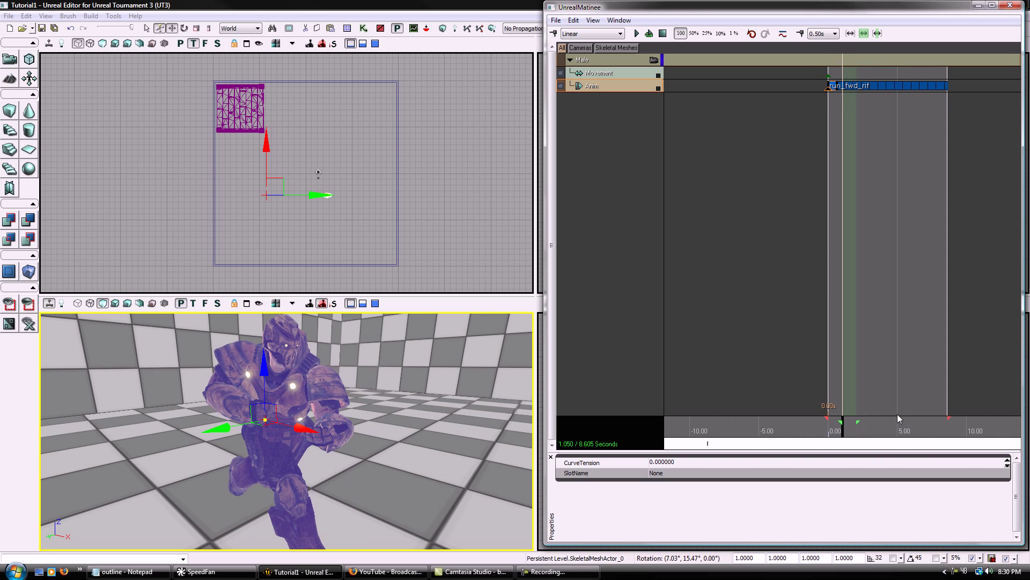
scroll(897, 416, "up", 4)
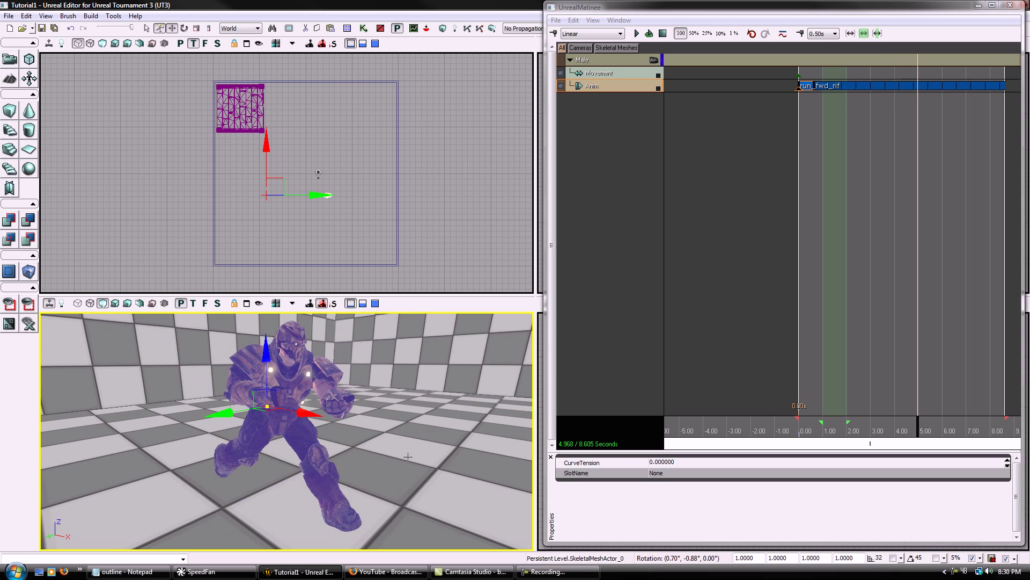
key("space")
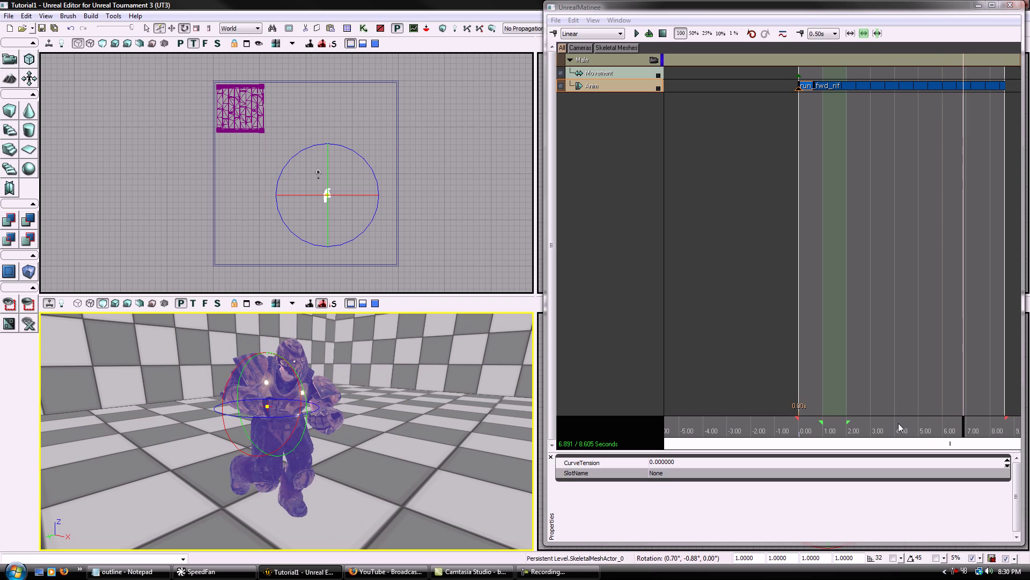
key("space")
key("space")
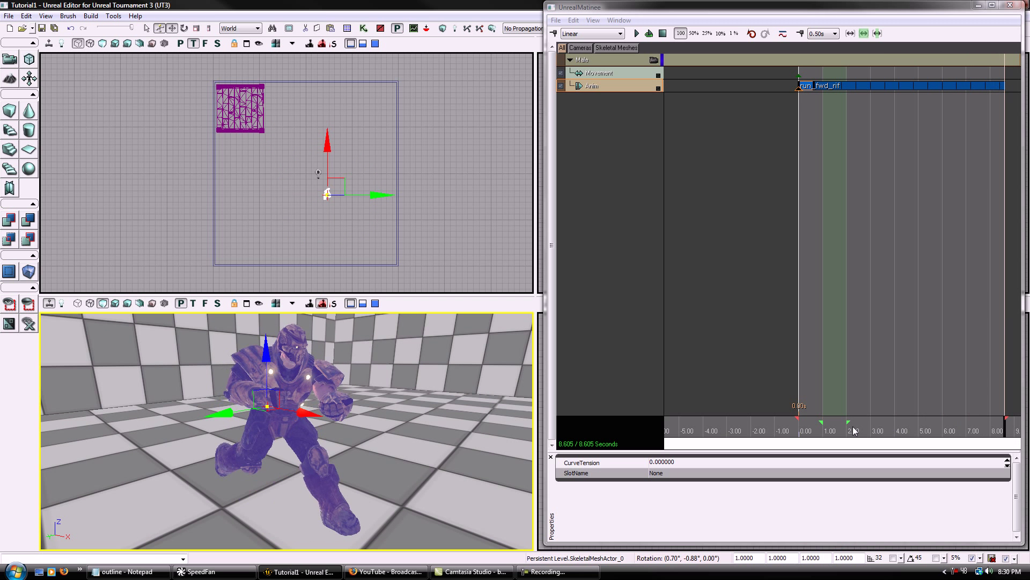
mouse_move(851, 430)
left_mouse_down()
mouse_move(822, 430)
mouse_move(856, 431)
left_mouse_up()
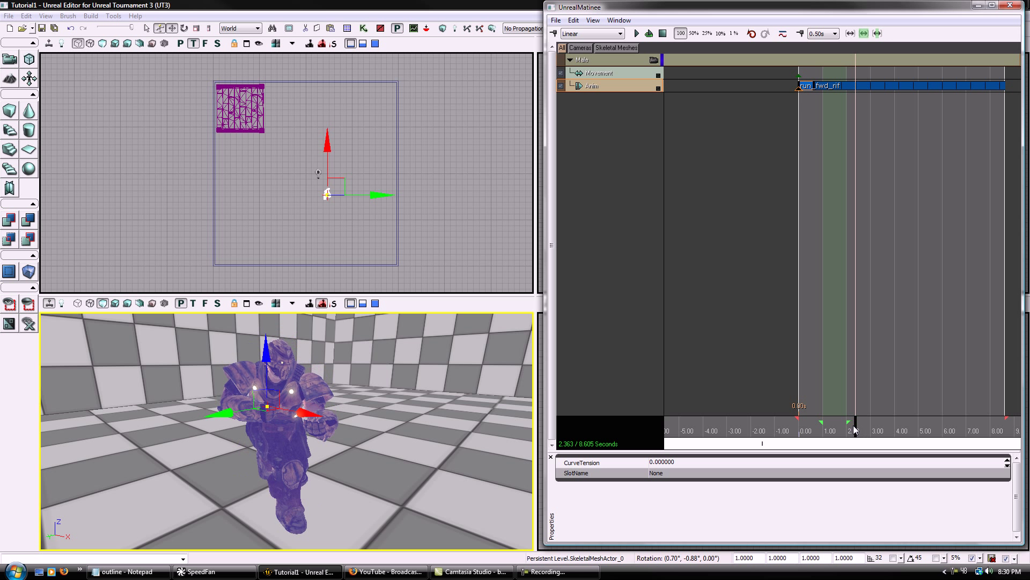
- Add a Movement key at about 0.61 s, move the mesh diagonally in the top view, and preview the motion
left_click(622, 72)
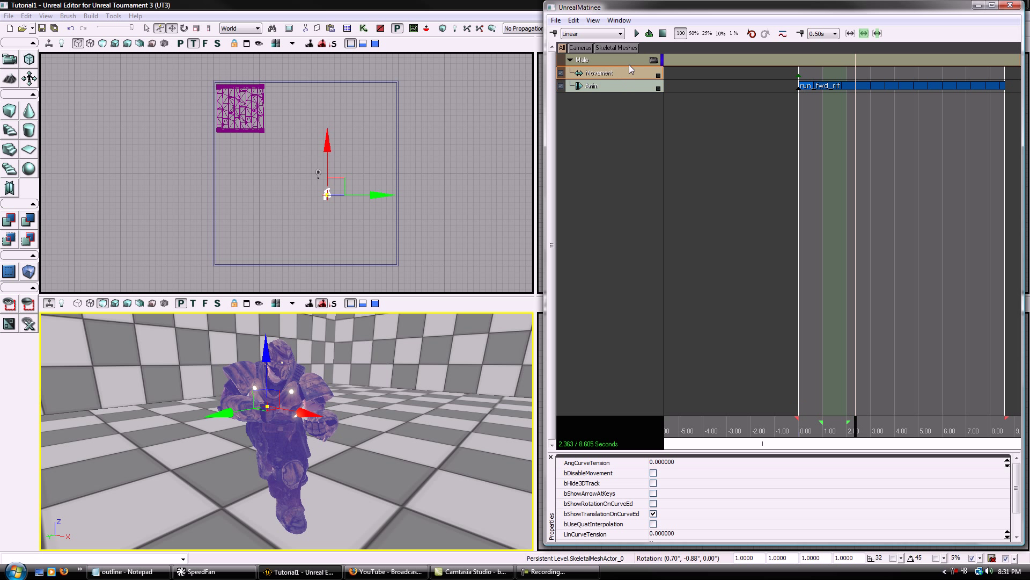
left_click_drag(828, 428, 815, 431)
scroll(800, 234, "up", 6)
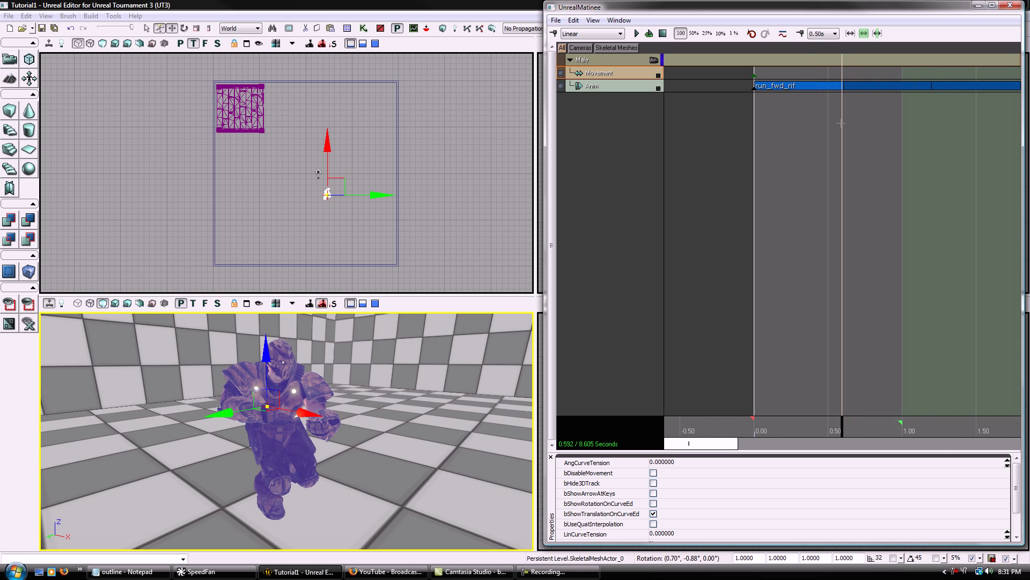
left_click_drag(844, 431, 846, 431)
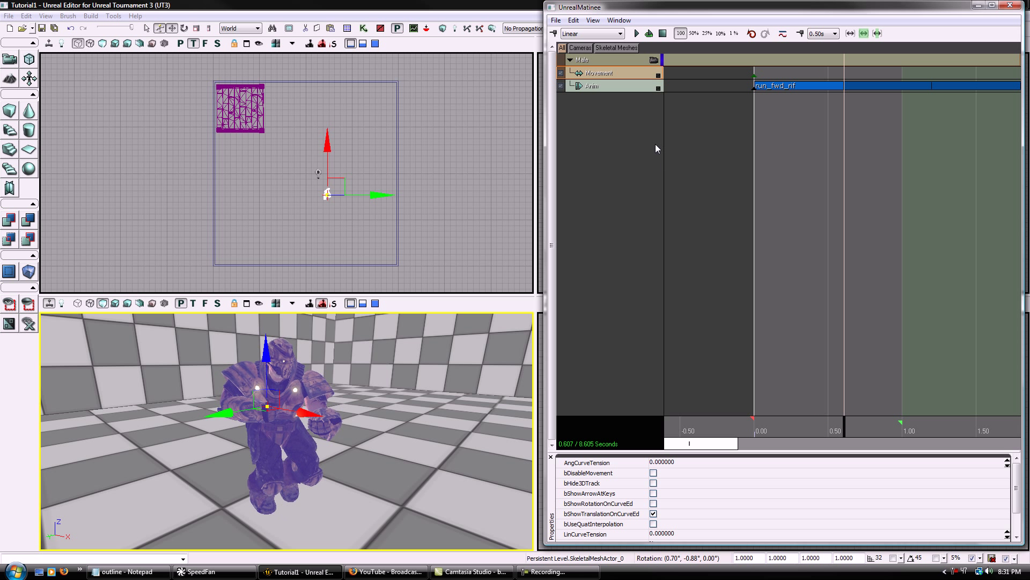
key("Return")
left_click_drag(423, 208, 282, 268)
scroll(424, 209, "up", 10)
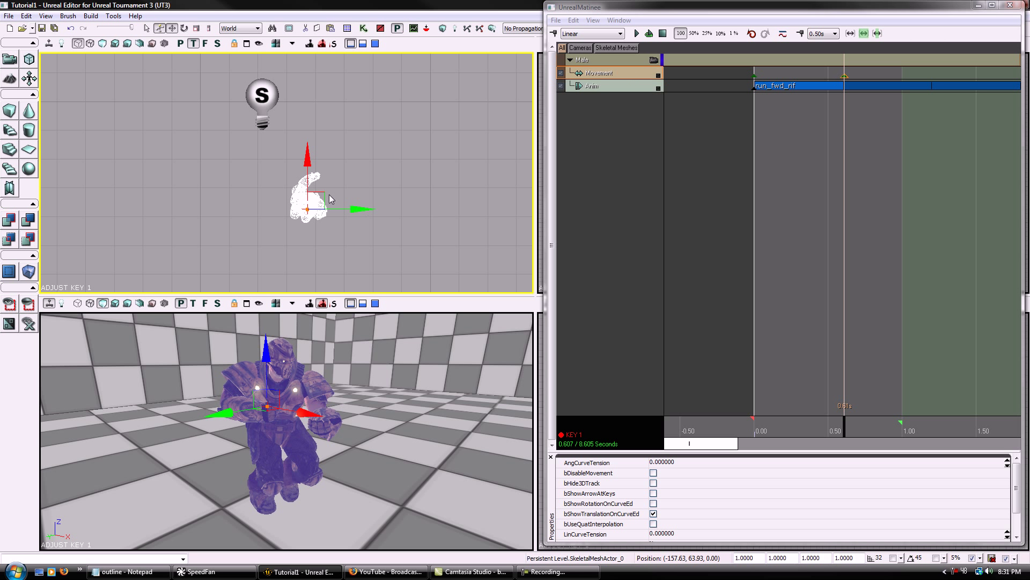
left_click_drag(329, 199, 433, 161)
left_click_drag(344, 410, 249, 457)
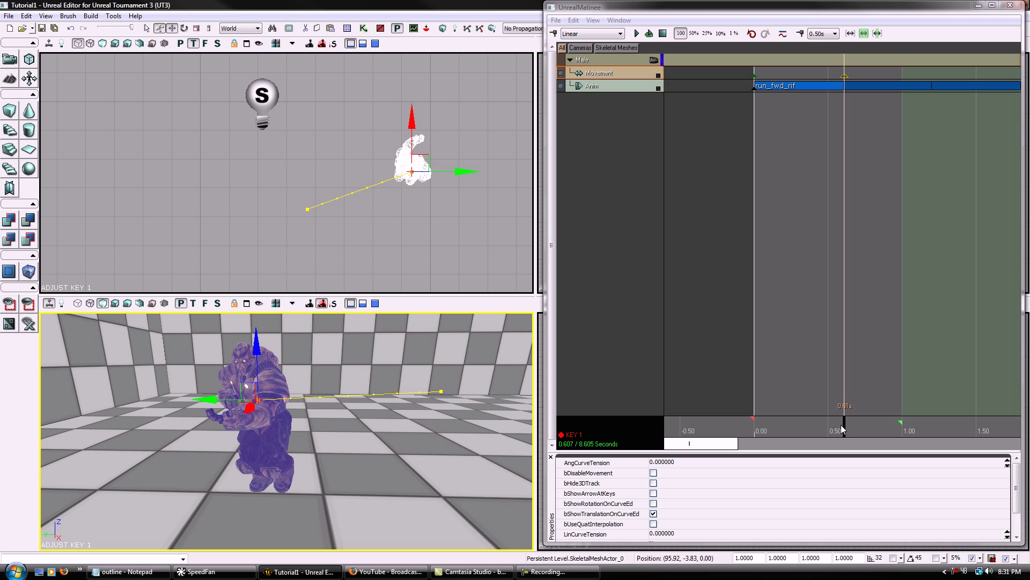
left_click_drag(842, 424, 742, 429)
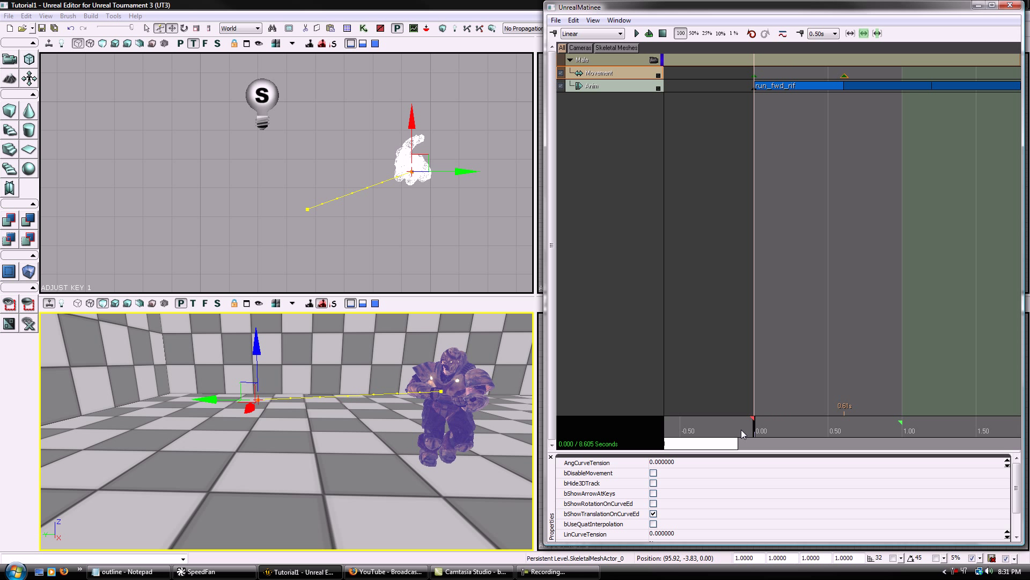
- Delete the Movement key at about 0.61 s
left_click(845, 75)
key("Delete")
left_click_drag(388, 182, 404, 116)
left_click_drag(439, 165, 429, 184)
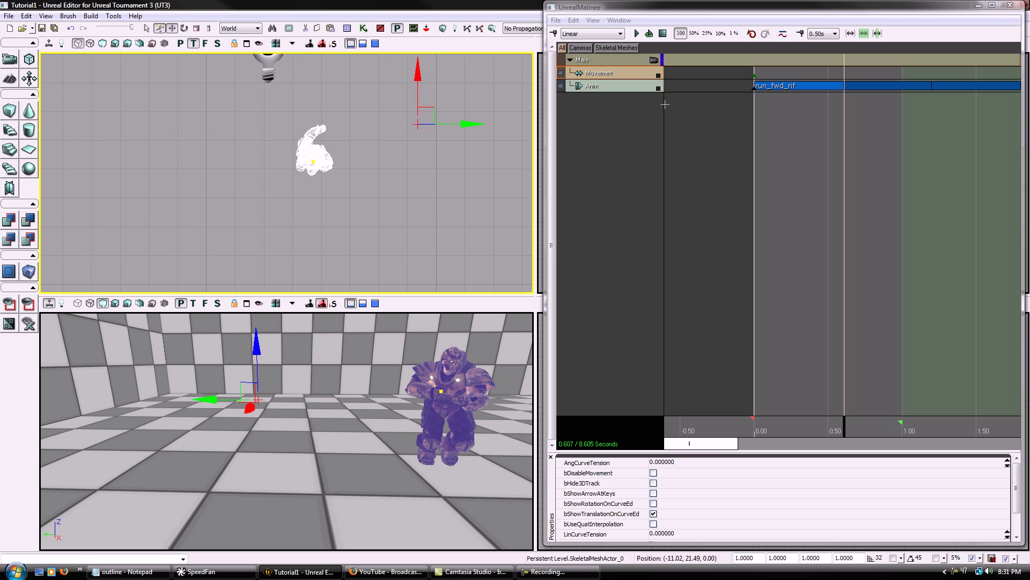
- Add a Movement key at about 0.61 s, move the mesh straight forward in the top view, and scrub to preview the motion
left_click(646, 76)
key("Return")
left_click_drag(364, 184, 334, 157)
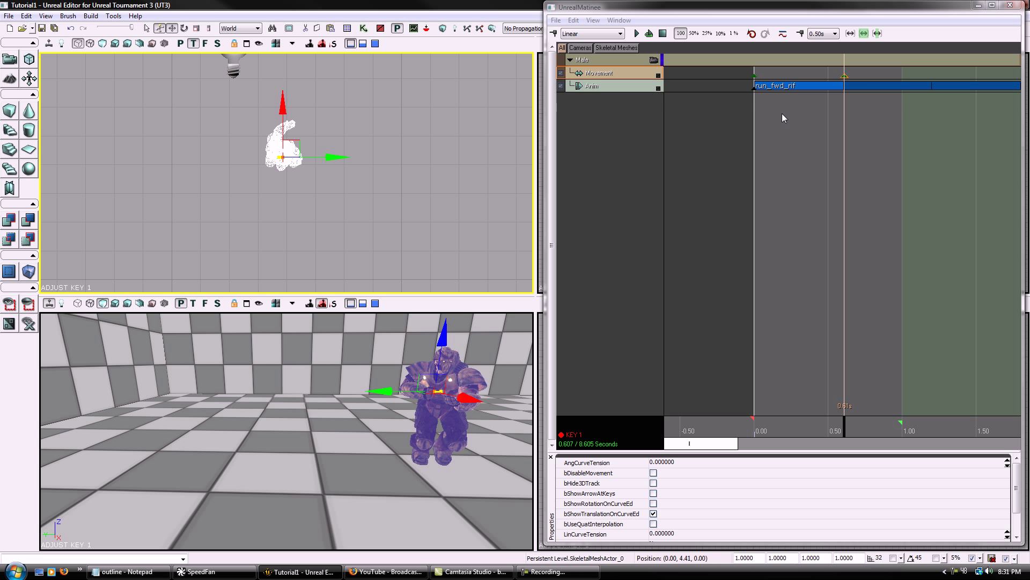
left_click(646, 80)
left_click(645, 74)
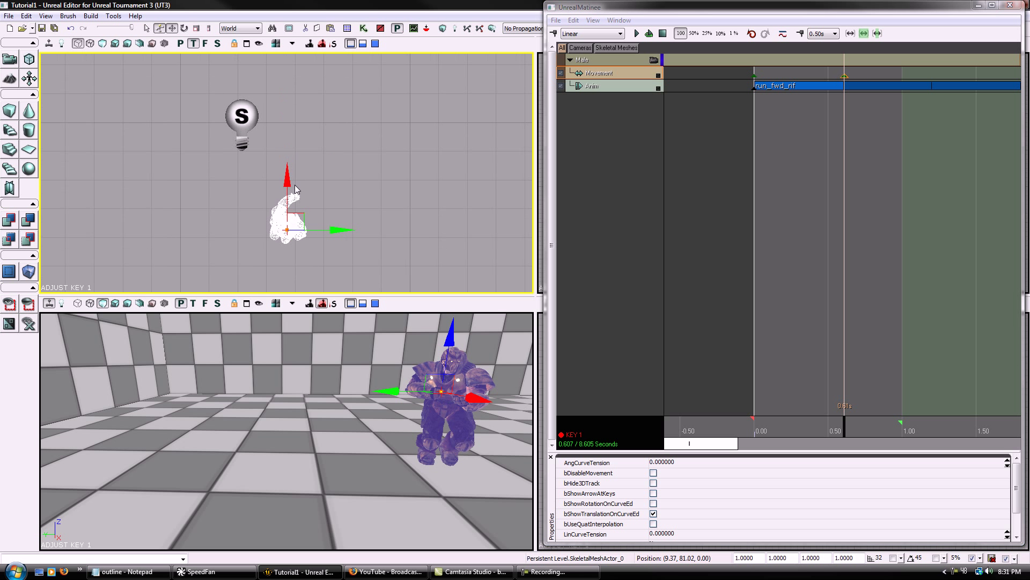
left_click_drag(288, 176, 288, 29)
right_click_drag(375, 340, 456, 348)
left_click_drag(456, 349, 467, 383)
mouse_move(837, 422)
left_mouse_down()
mouse_move(758, 430)
mouse_move(819, 429)
left_mouse_up()
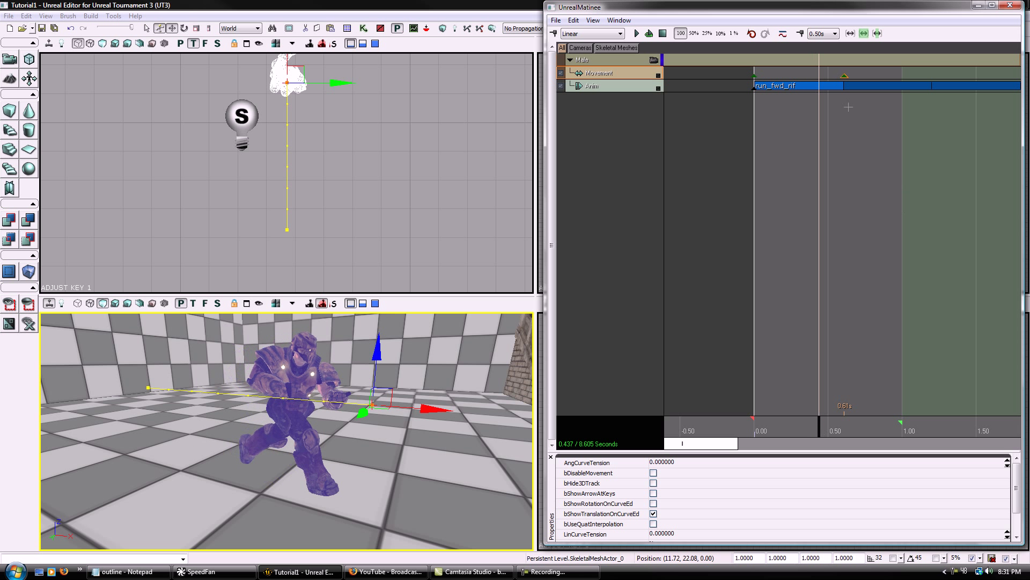
- Adjust the Movement key at about 0.61 s by moving the mesh farther forward in the top view, and scrub to preview
left_click(845, 73)
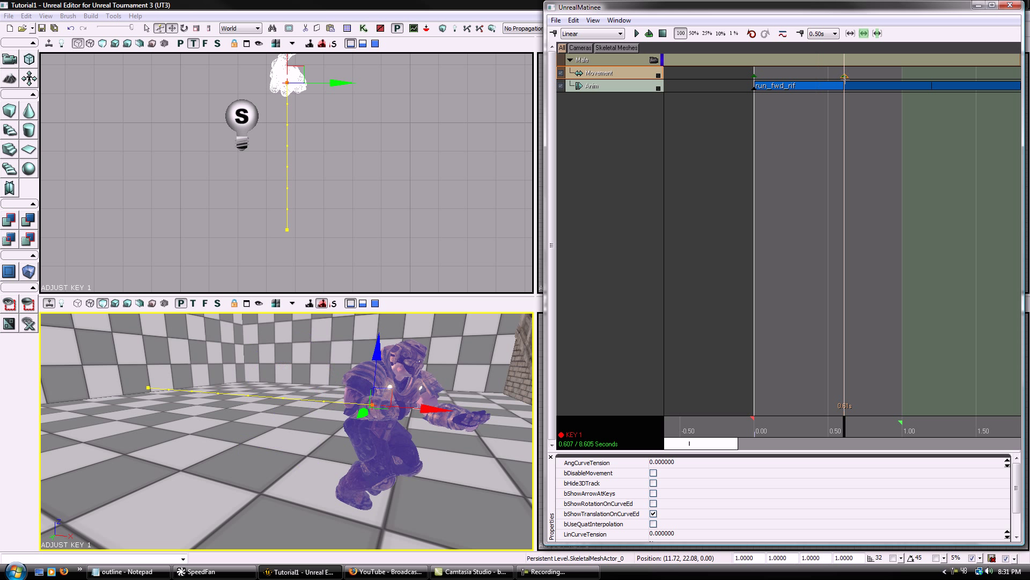
left_click_drag(210, 219, 291, 171)
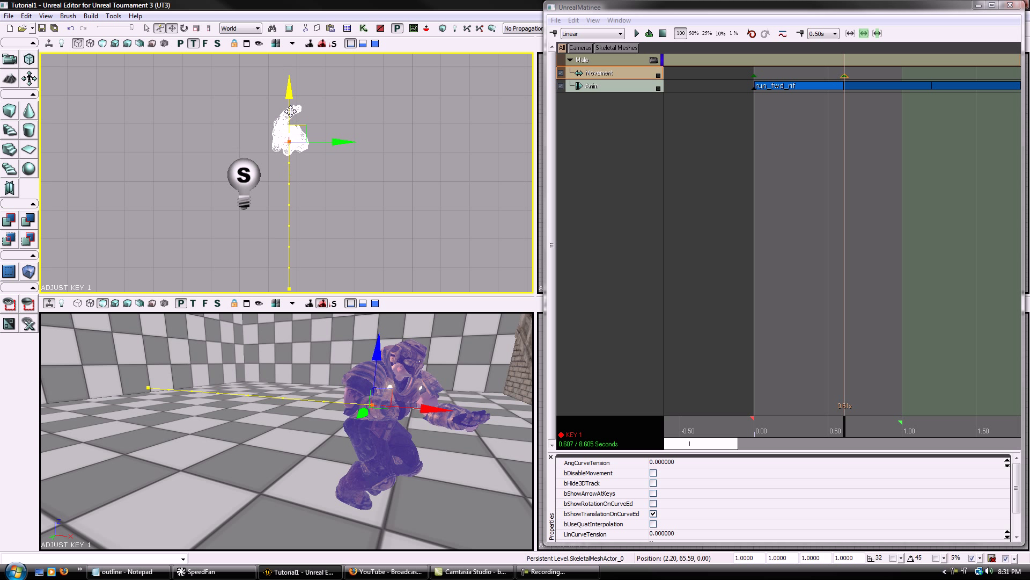
left_click_drag(290, 111, 294, 37)
left_click_drag(303, 128, 299, 235)
scroll(294, 141, "down", 6)
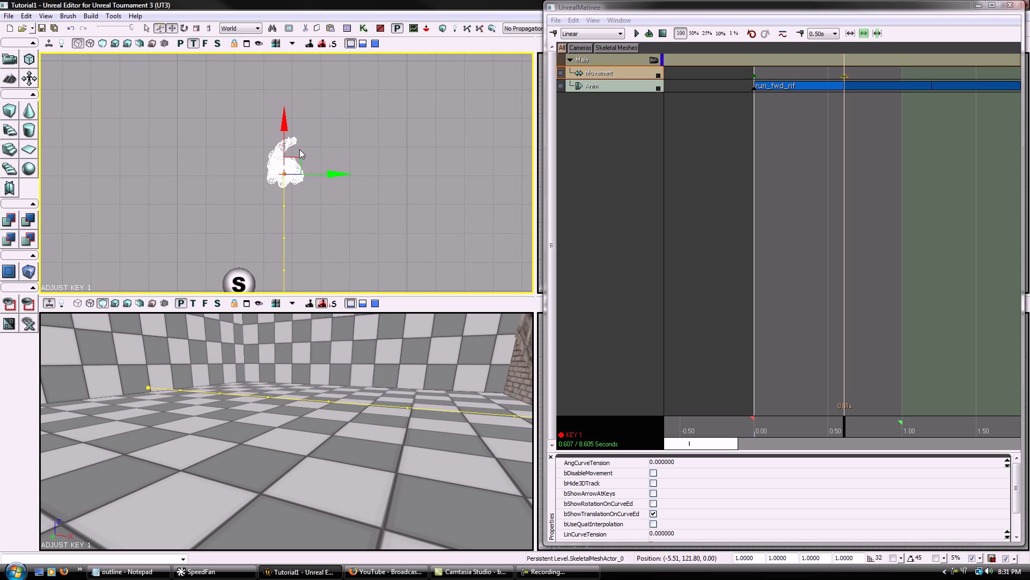
left_click_drag(285, 123, 286, 78)
left_click(833, 431)
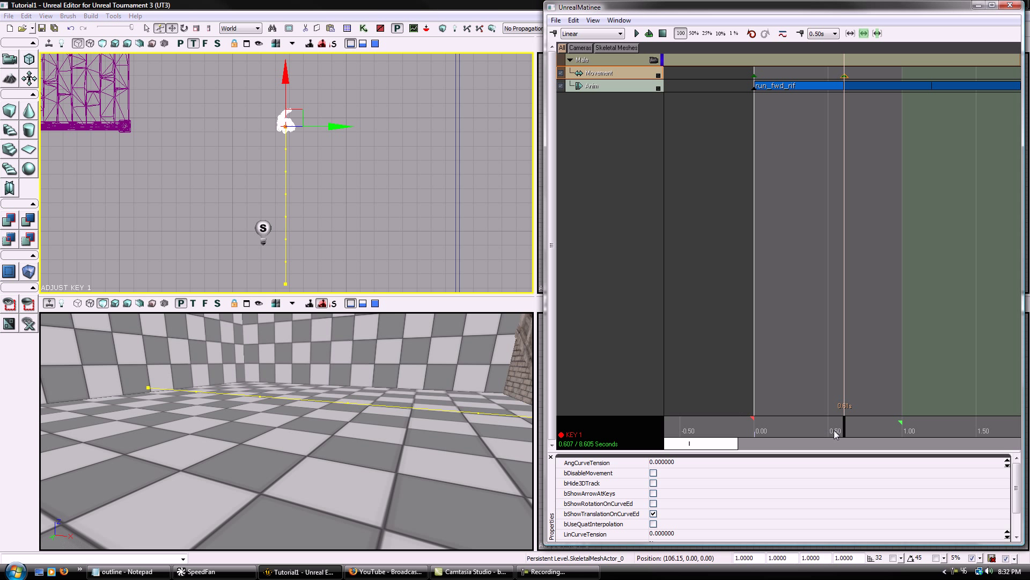
left_click_drag(825, 433, 795, 435)
- Replace the Movement key at about 0.61 s with one that moves the mesh only a short distance forward, and preview it
left_click(842, 75)
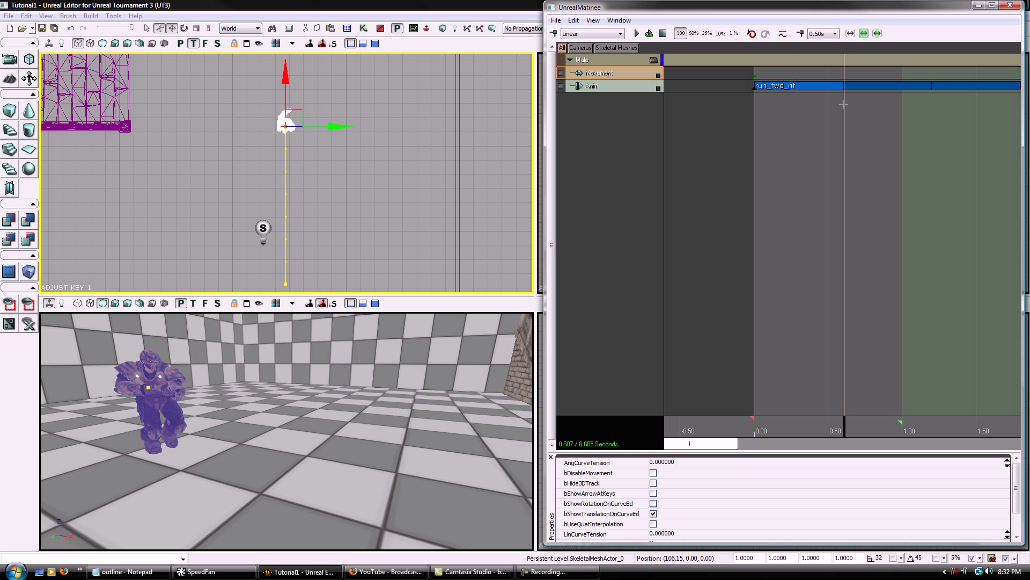
left_click_drag(301, 213, 289, 195)
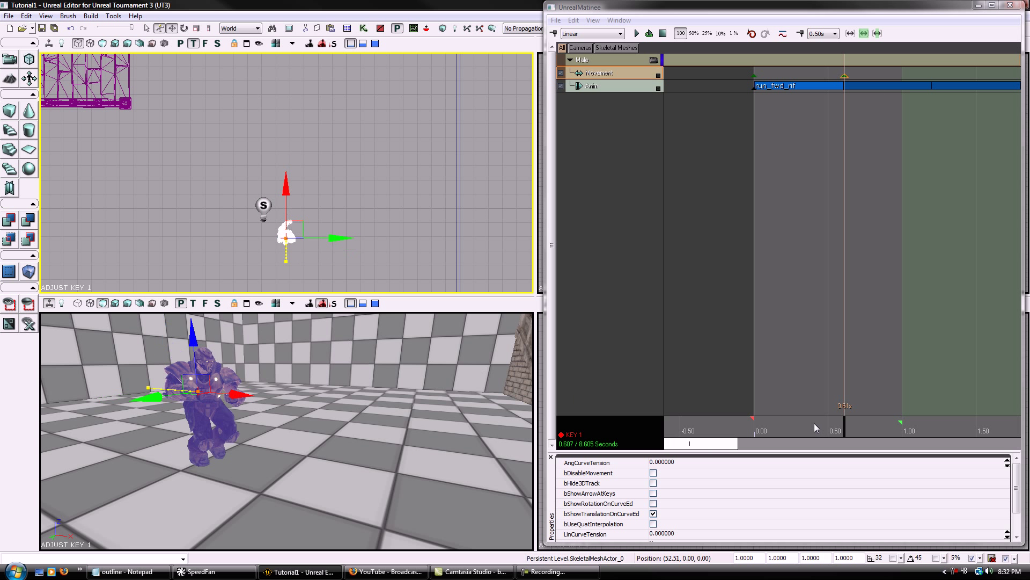
left_click_drag(843, 428, 815, 429)
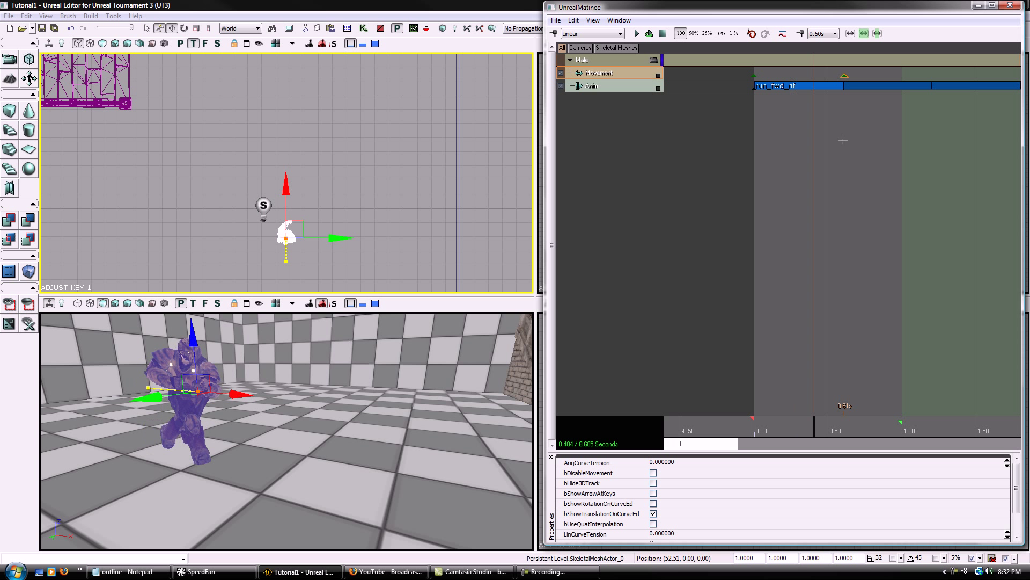
- Lengthen the forward movement at the 0.61 s key in two passes, scrubbing the timeline between them to compare the stride
left_click(843, 75)
left_click(308, 210)
left_click_drag(294, 213, 294, 151)
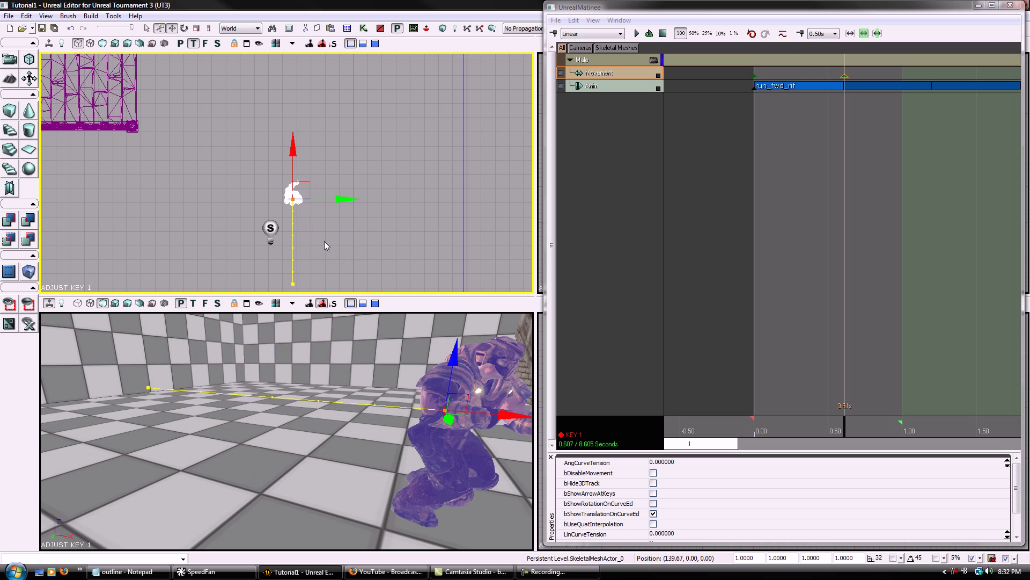
left_click_drag(844, 433, 825, 437)
left_click(846, 77)
left_click(334, 195)
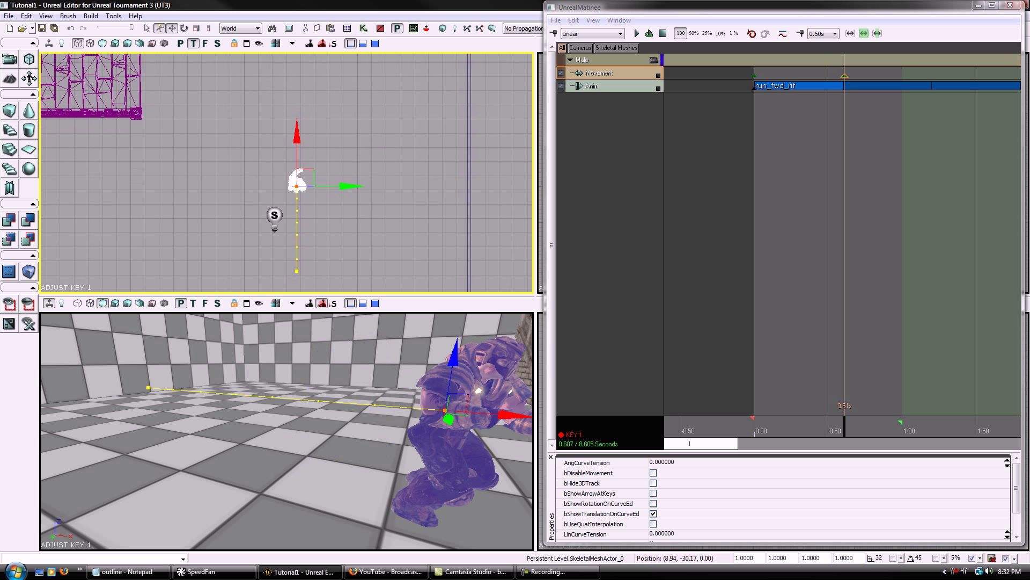
left_click_drag(301, 142, 301, 128)
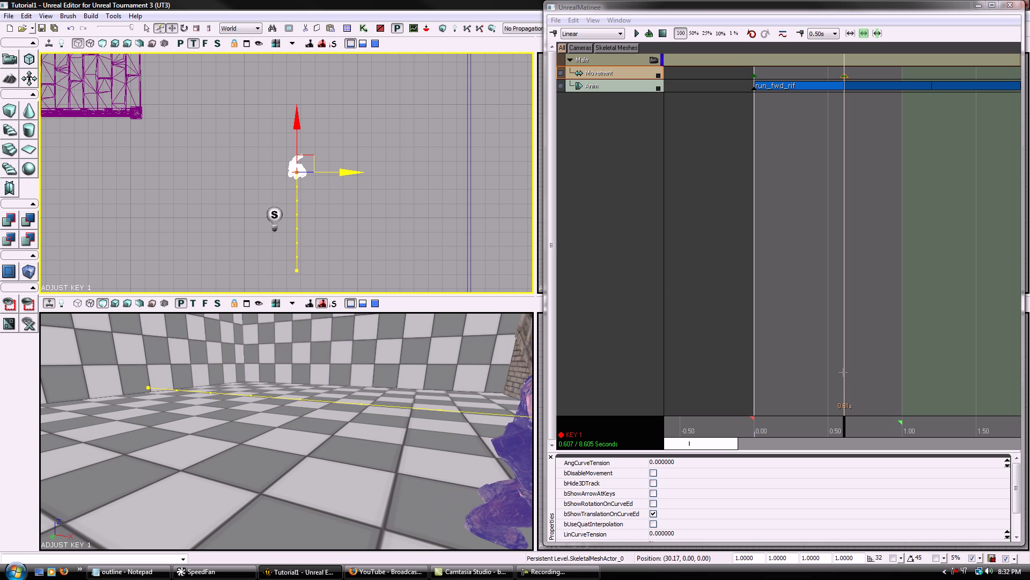
- Add a Movement key at about 0.35 s, delete the one at about 0.61 s, and preview the shortened motion
left_click_drag(846, 429, 806, 434)
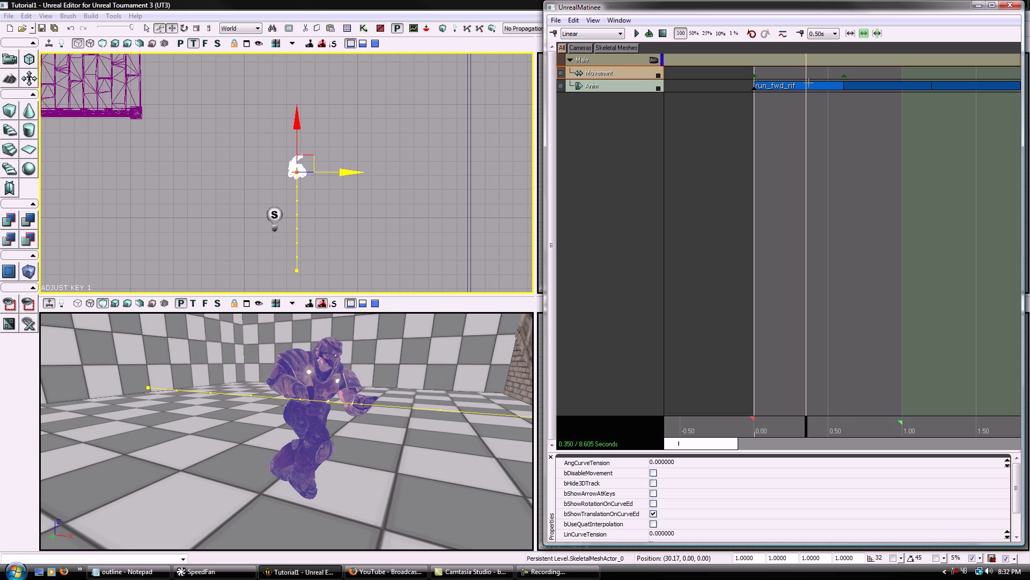
left_click(845, 77)
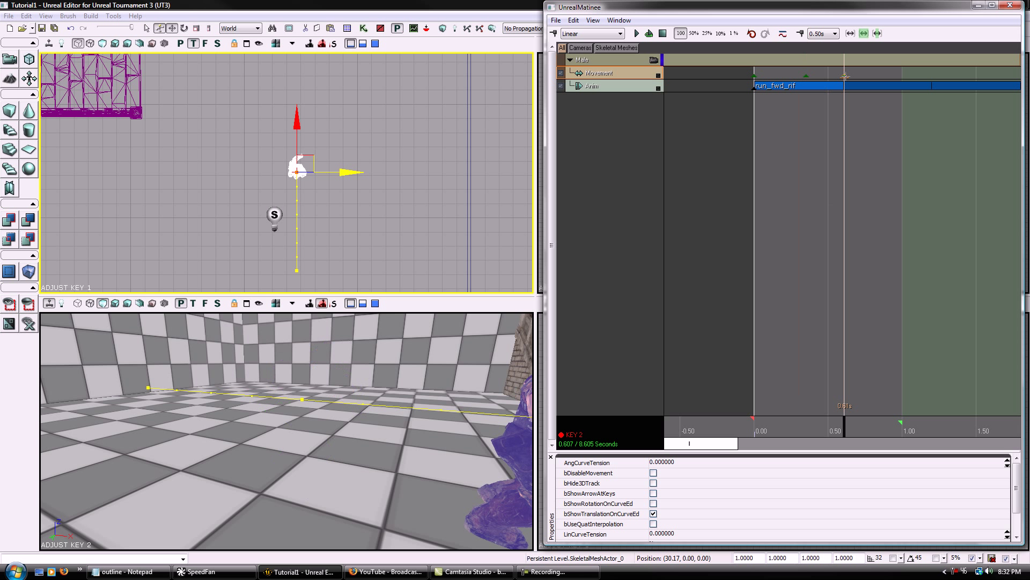
left_click_drag(853, 429, 839, 404)
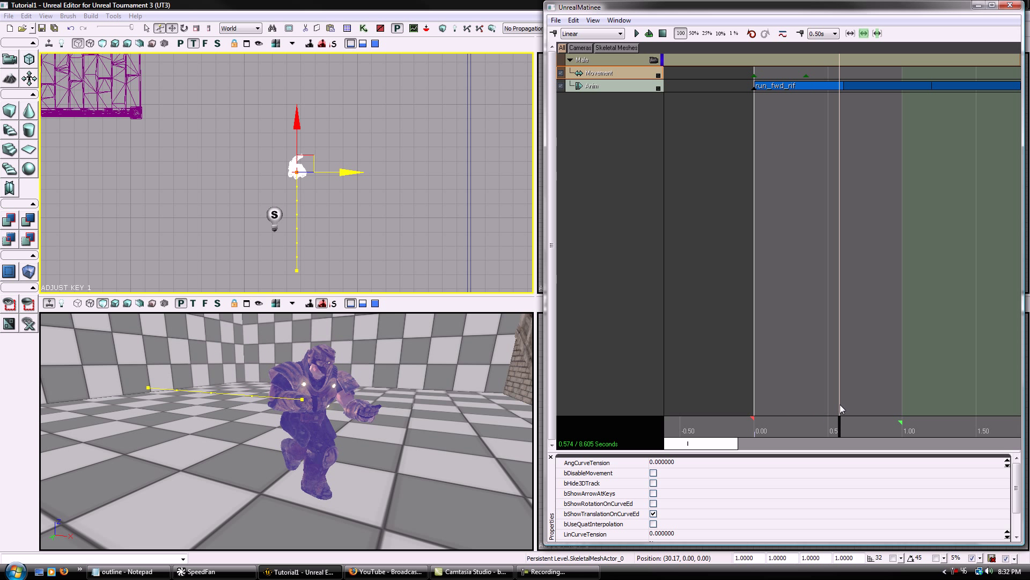
- Delete the 0.35 s Movement key and the run_fwd_rif animation key, and close Matinee
left_click(804, 76)
left_click(791, 85)
key("Delete")
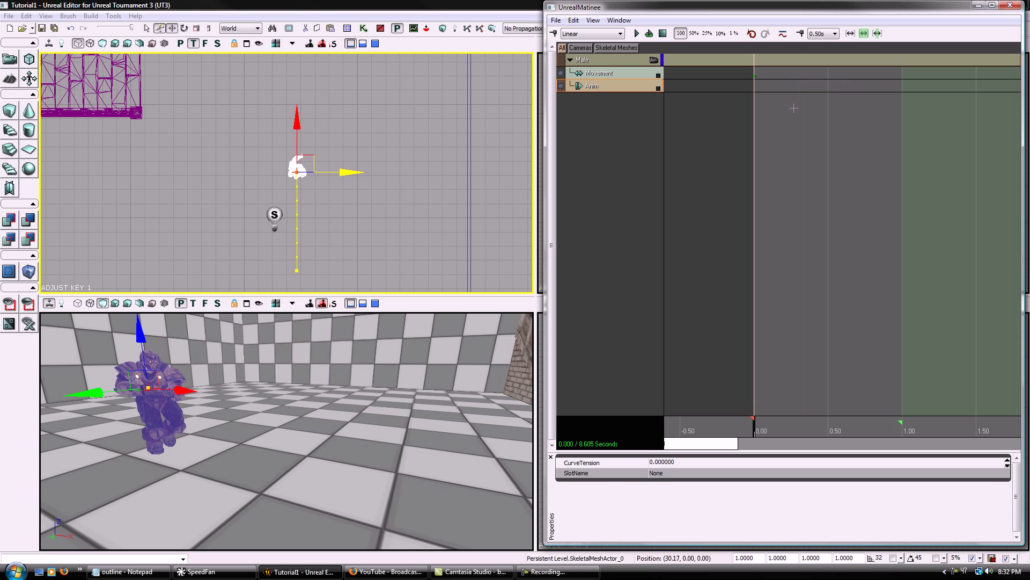
left_click(1012, 6)
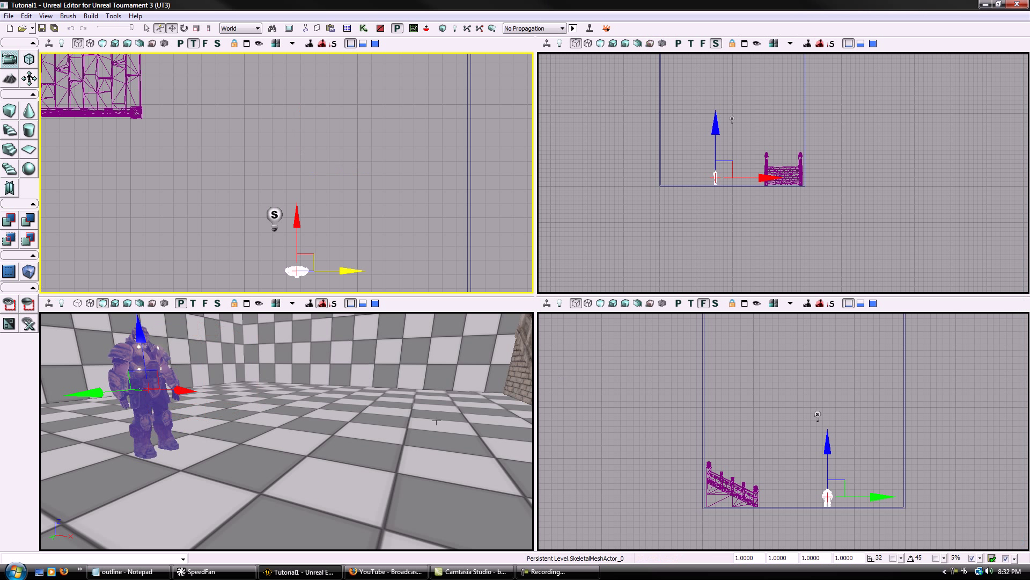
- Frame the skeletal mesh up close from the front in the perspective view and switch that view to lit shading
left_click_drag(359, 439, 334, 402)
right_click_drag(334, 402, 311, 392)
left_click_drag(311, 392, 328, 414)
right_click_drag(328, 414, 301, 415)
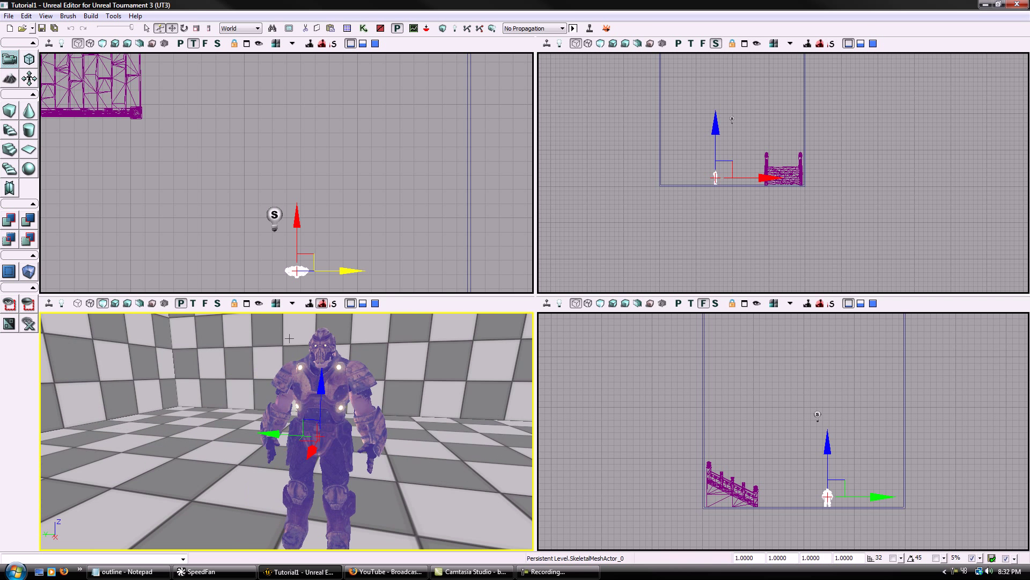
left_click(114, 304)
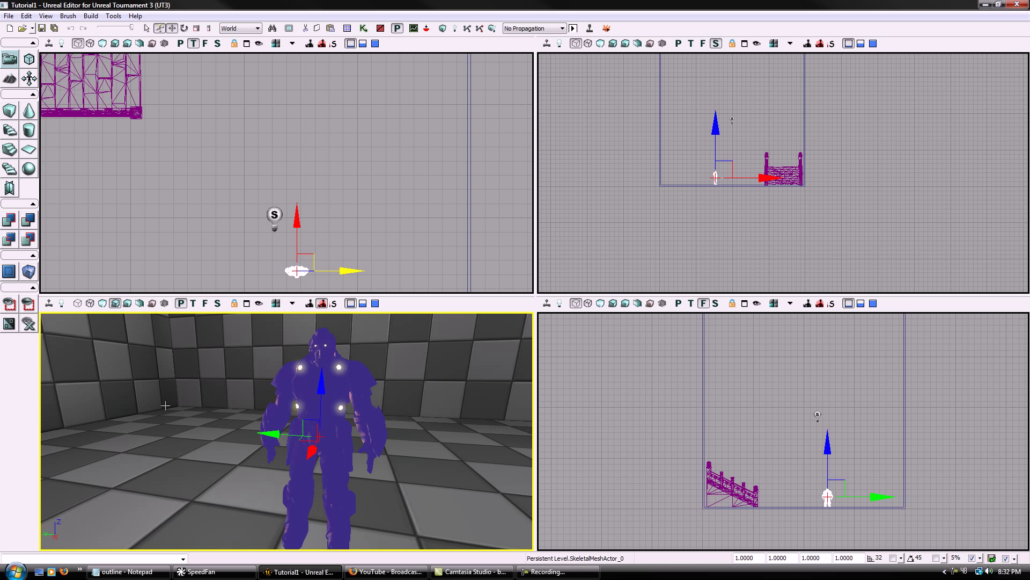
left_click(409, 386)
left_click(410, 411)
mouse_move(340, 414)
left_mouse_down()
mouse_move(383, 417)
mouse_move(325, 409)
mouse_move(370, 413)
mouse_move(349, 412)
mouse_move(349, 400)
mouse_move(342, 409)
left_mouse_up()
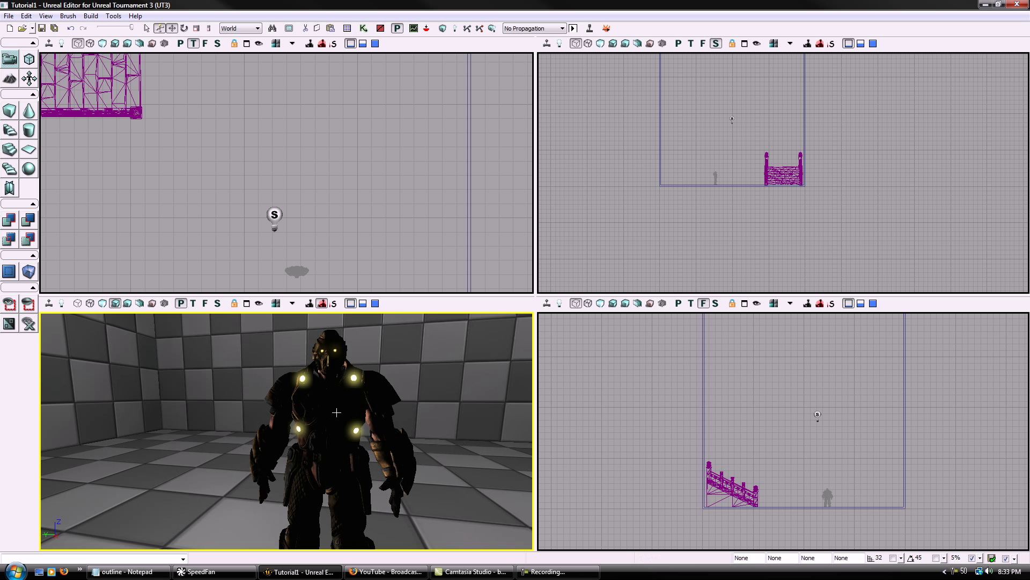
- Open the skeletal mesh actor's properties and enable bEnabled in the LightEnvironmentComponent of its LightEnvironment
double_click(348, 403)
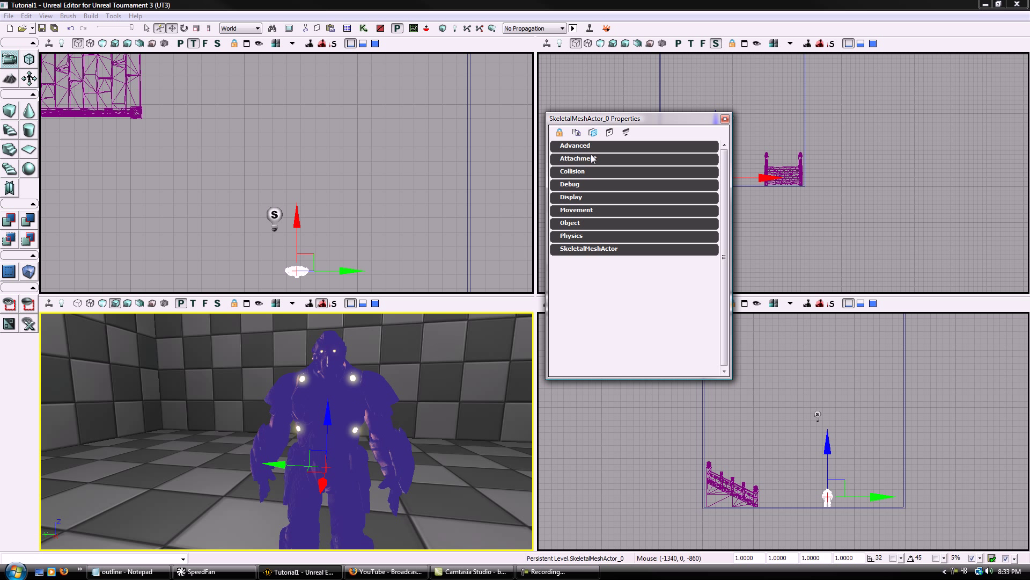
left_click(725, 119)
double_click(383, 401)
left_click(595, 249)
left_click(594, 261)
left_click(610, 284)
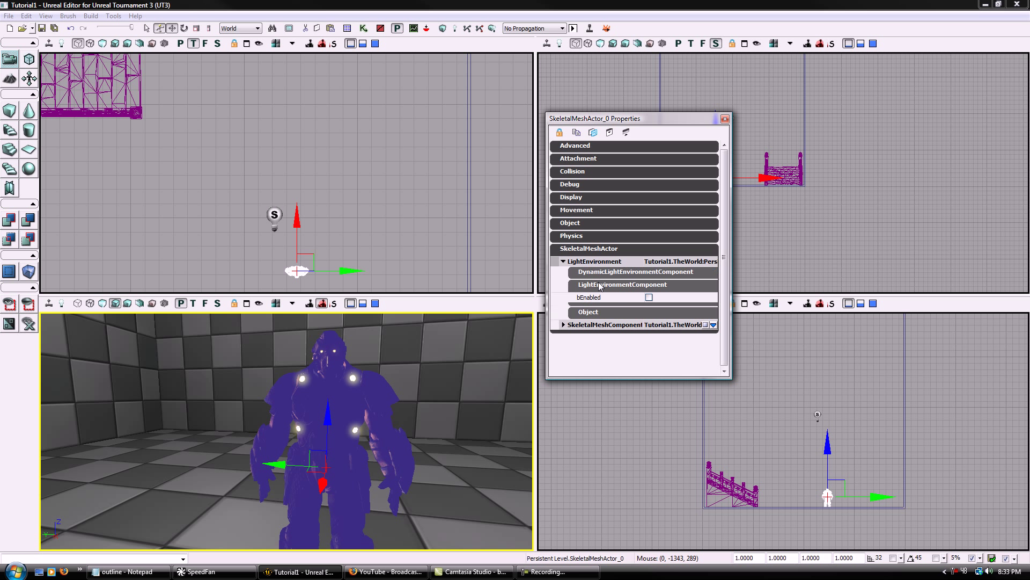
left_click(649, 297)
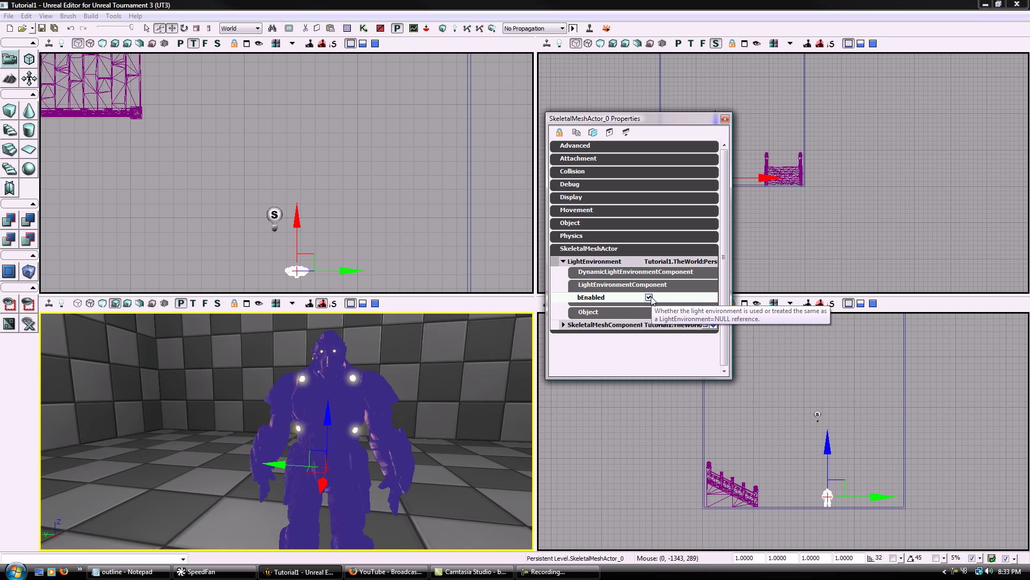
left_click(610, 262)
left_click(606, 272)
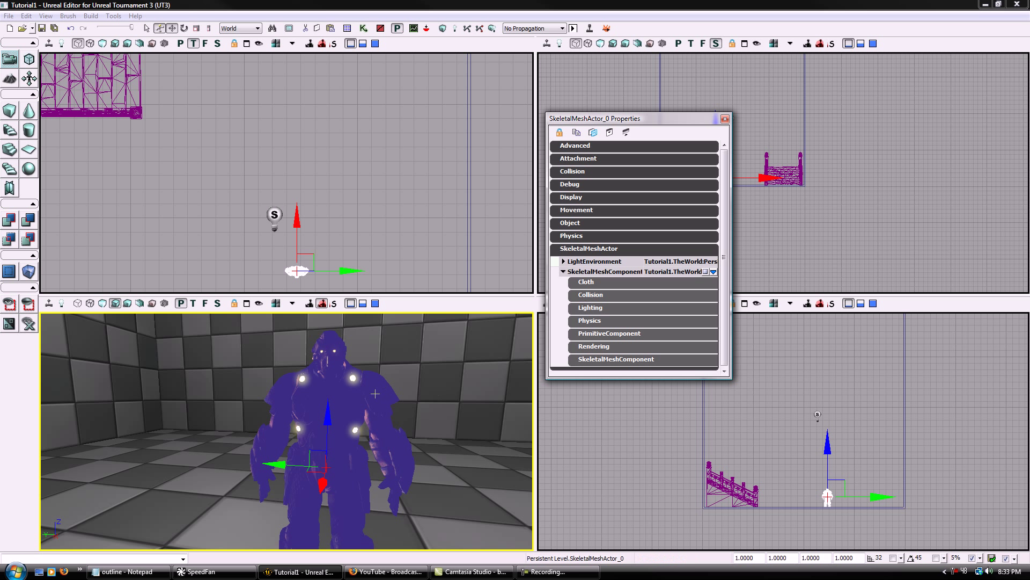
left_click(593, 262)
left_click(603, 283)
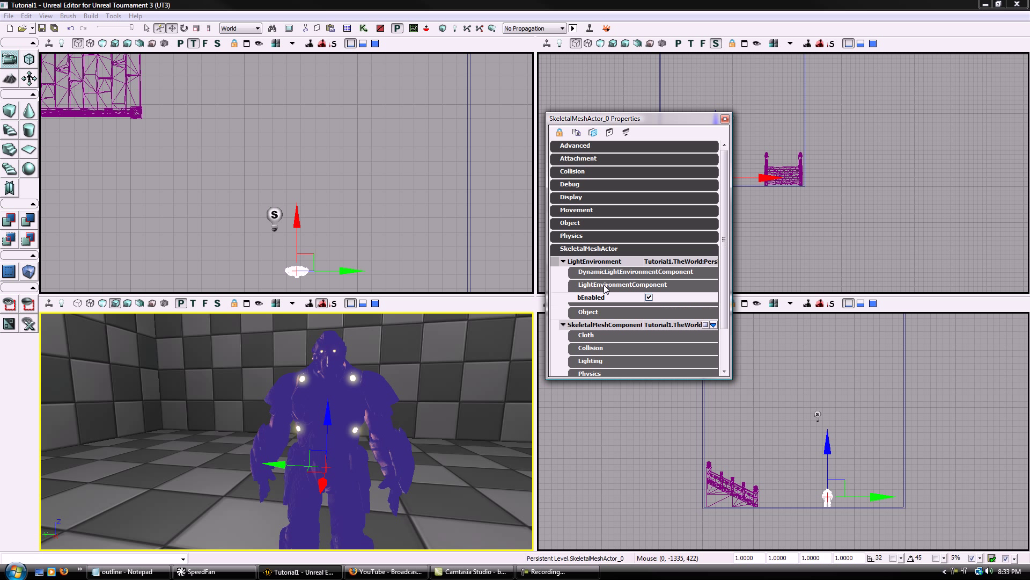
left_click(650, 298)
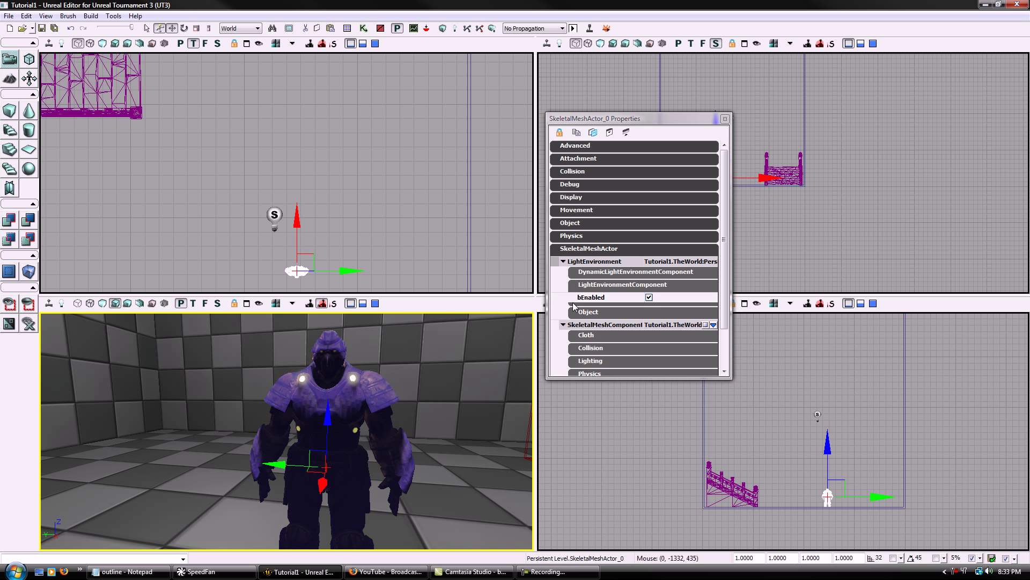
- Examine the SkeletalMeshComponent's Lighting settings, including its shadow options and LightingChannels
left_click(595, 264)
left_click(606, 309)
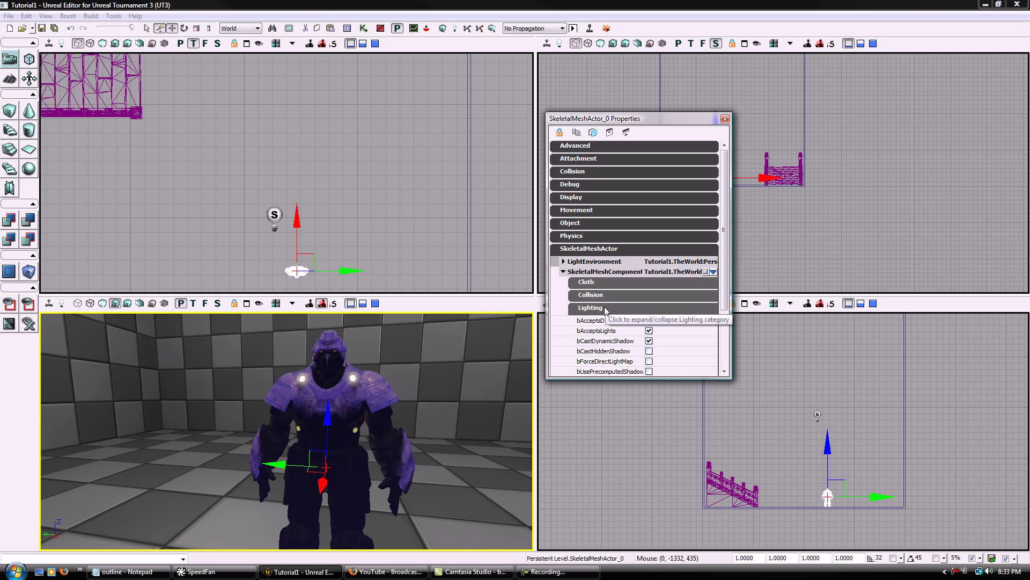
scroll(666, 315, "down", 2)
left_click(631, 339)
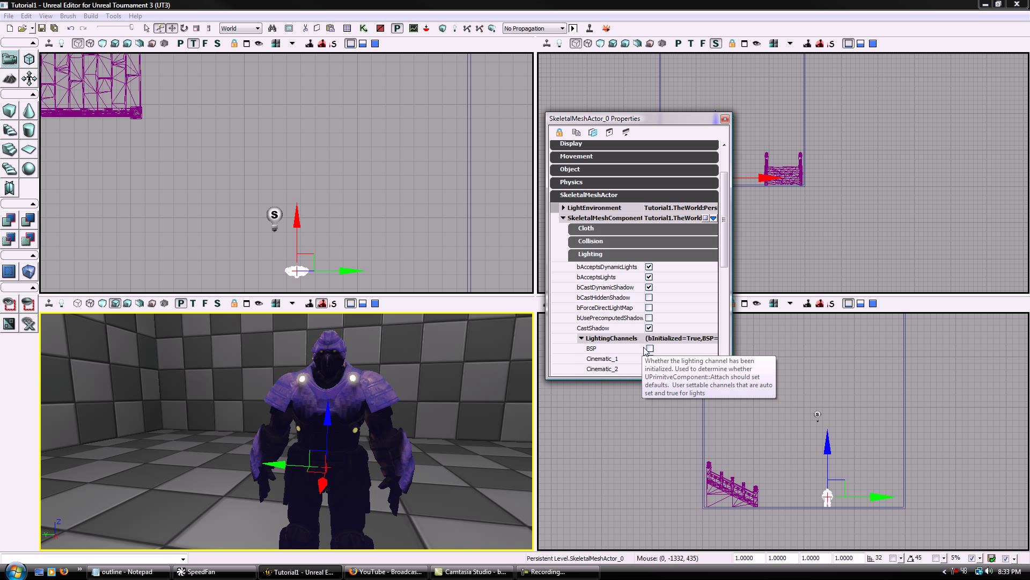
scroll(652, 351, "down", 2)
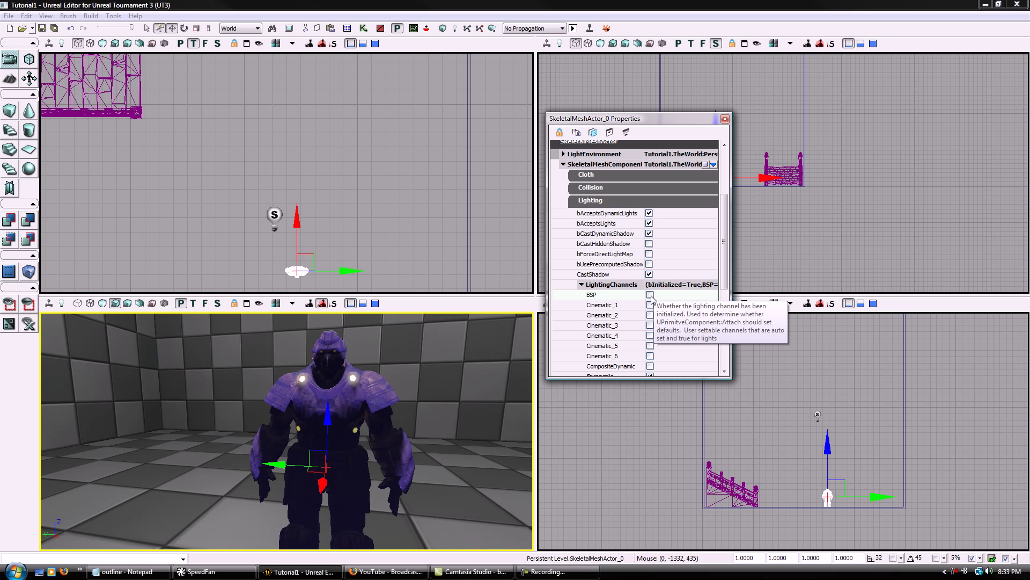
scroll(671, 311, "down", 2)
scroll(668, 336, "down", 2)
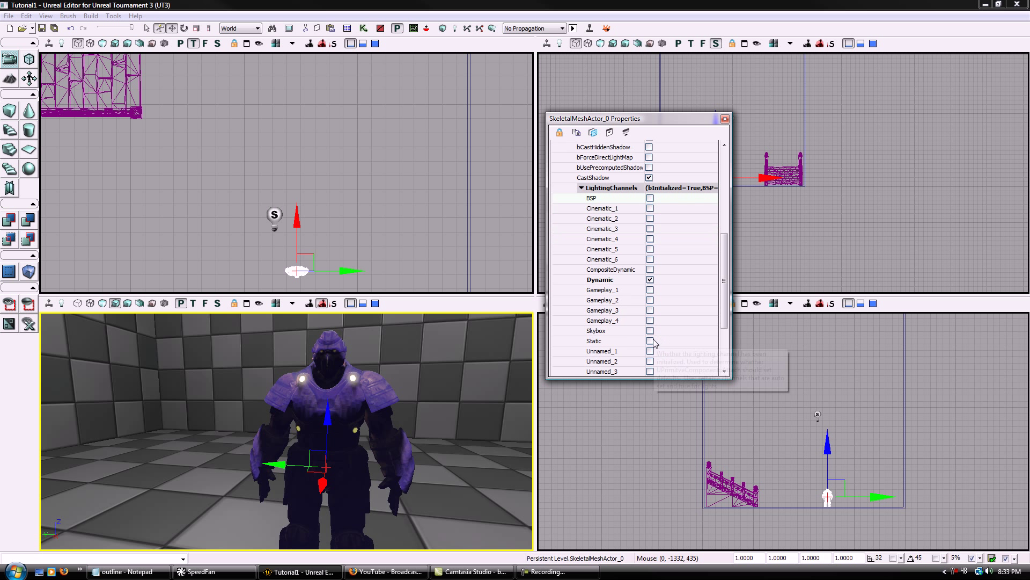
scroll(667, 334, "up", 2)
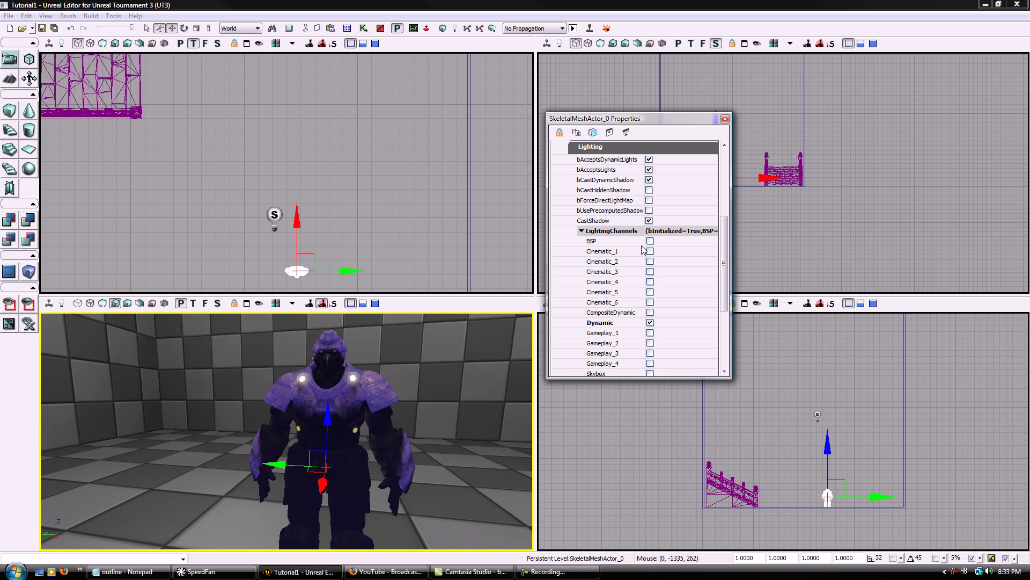
scroll(665, 290, "down", 2)
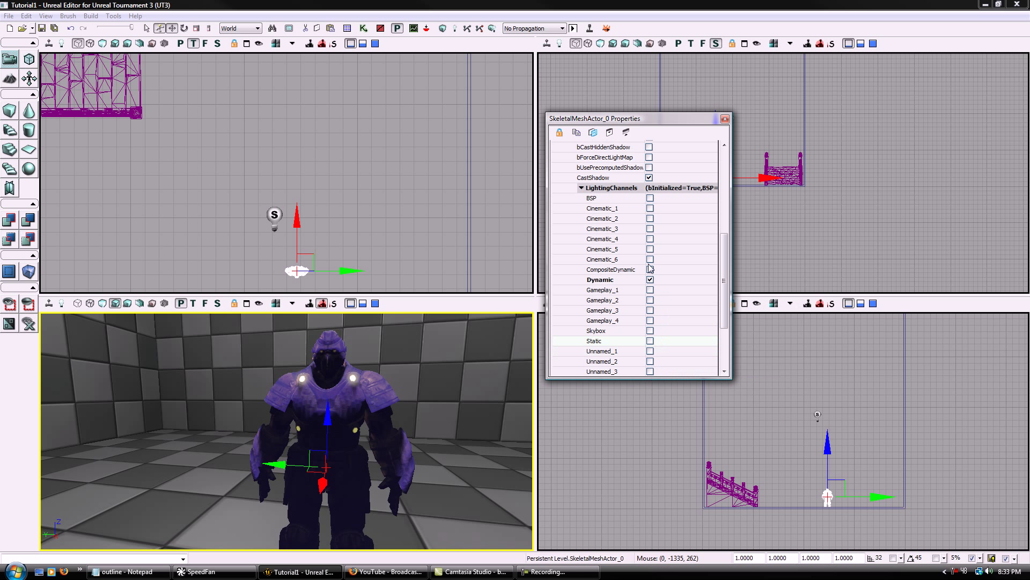
scroll(656, 225, "up", 2)
scroll(656, 225, "up", 2)
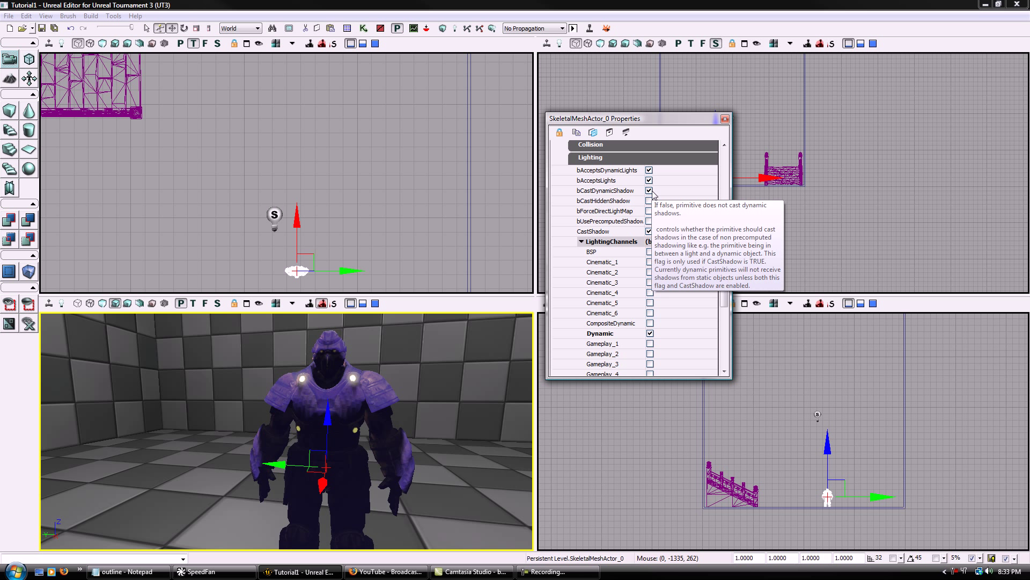
scroll(602, 247, "up", 5)
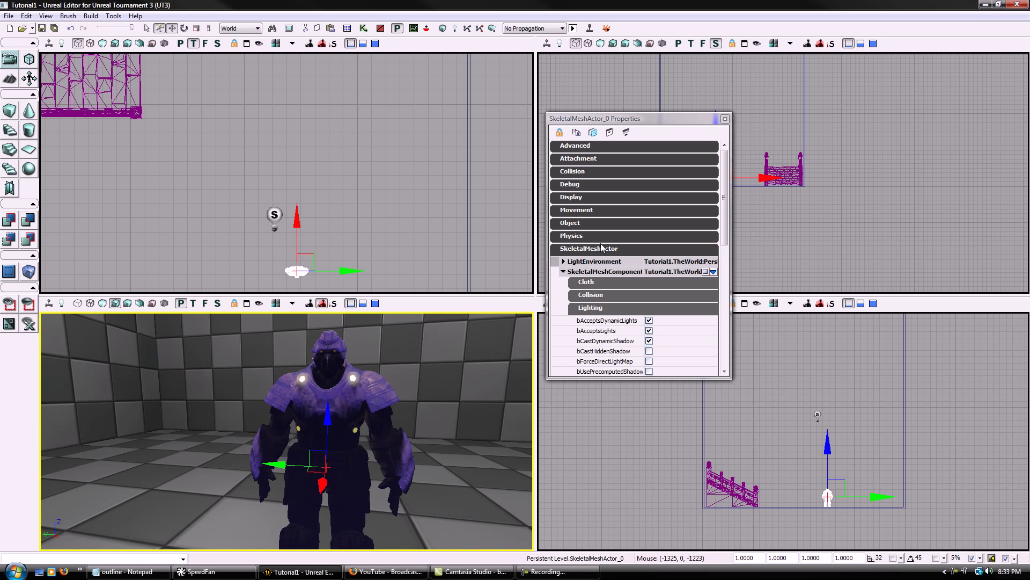
- Close the skeletal mesh actor's properties and open the Matinee sequence from Kismet for editing
left_click(725, 119)
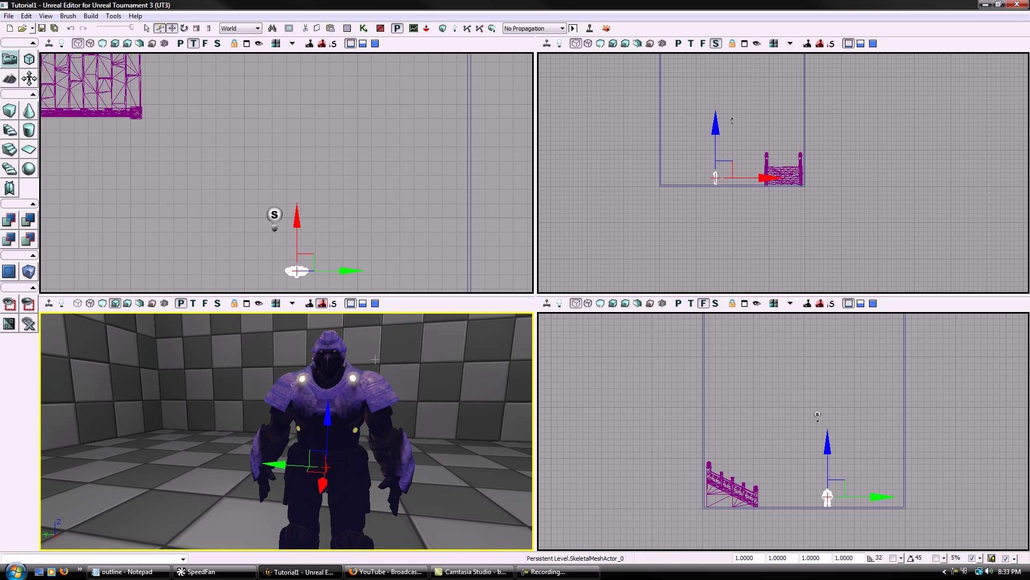
left_click(365, 29)
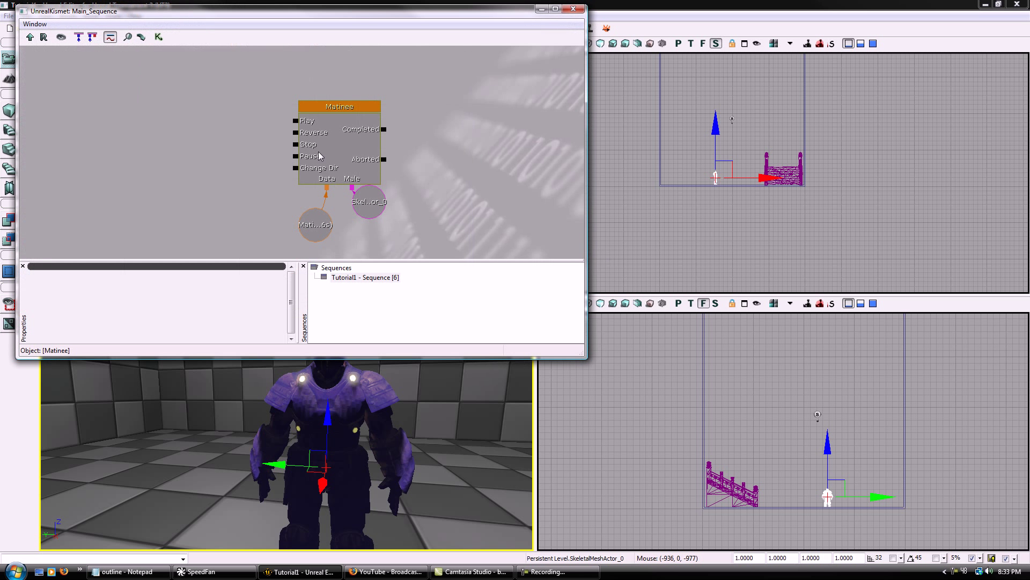
left_click(321, 155)
left_click(618, 338)
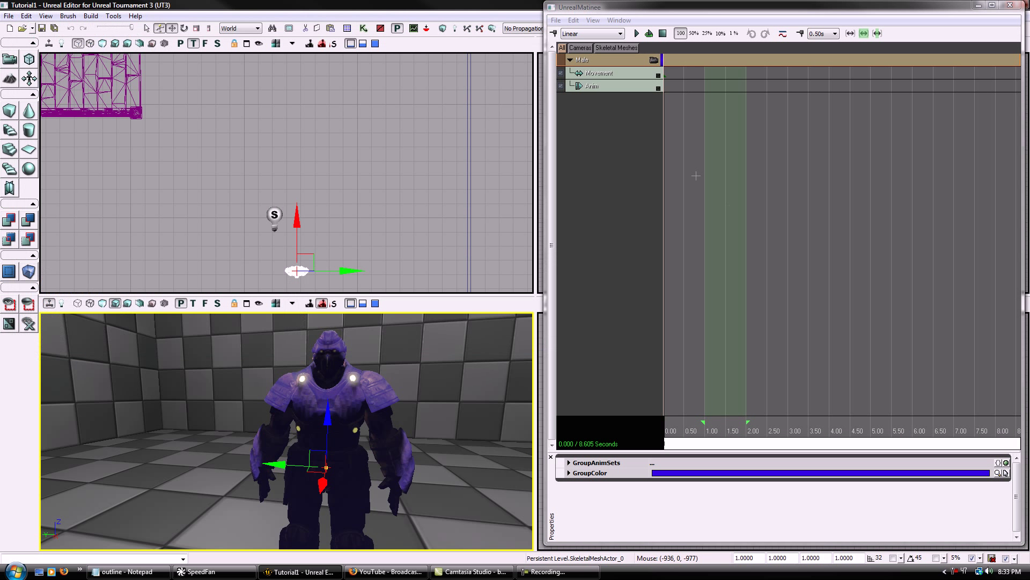
- Add a crouch_fwd_rif animation key at 0.00 s on the Male group's Anim track
left_click(627, 89)
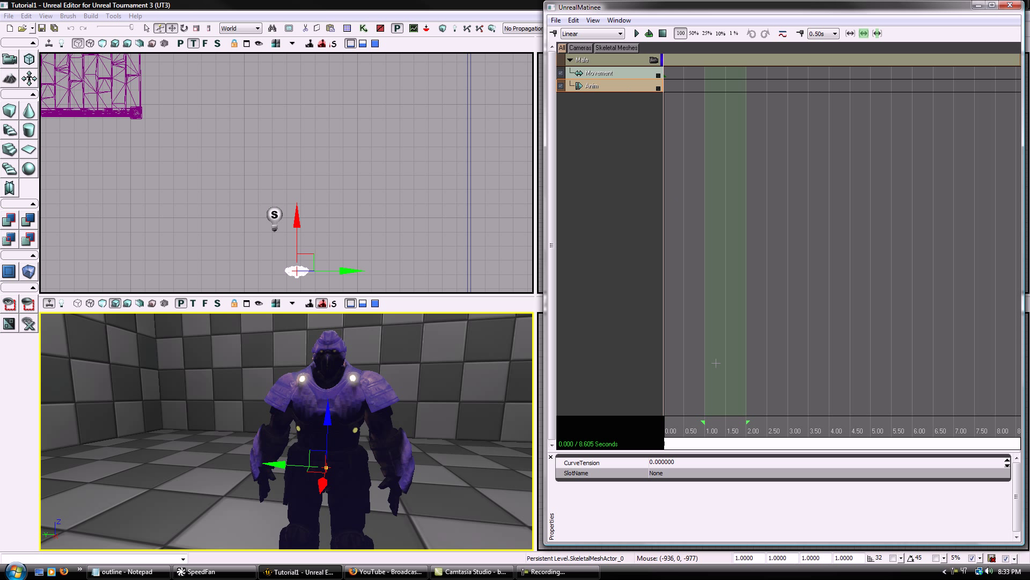
key("Return")
scroll(558, 283, "down", 5)
key("Return")
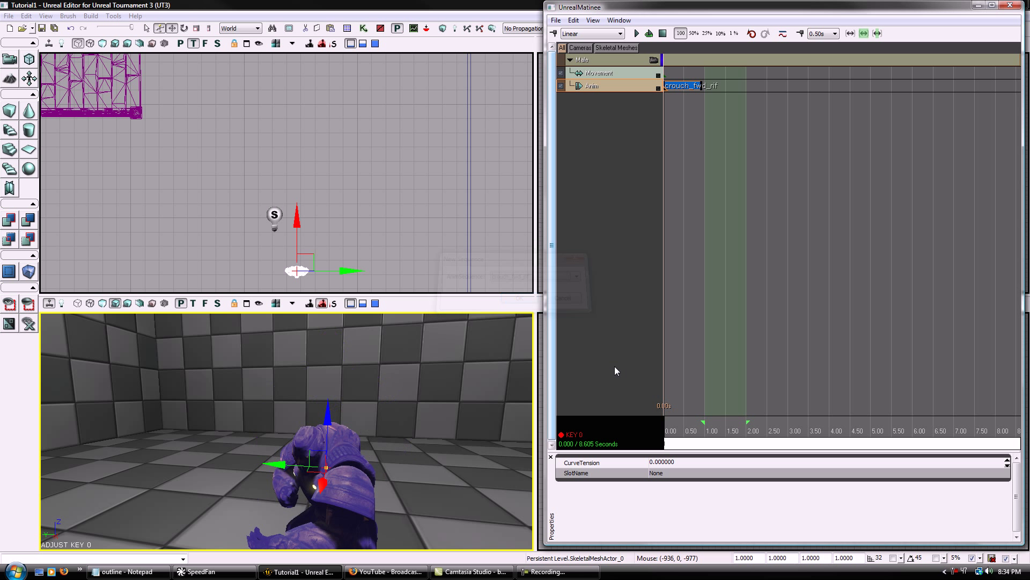
- Set the crouch_fwd_rif animation key to looping and deselect it
right_click_drag(287, 431, 336, 424)
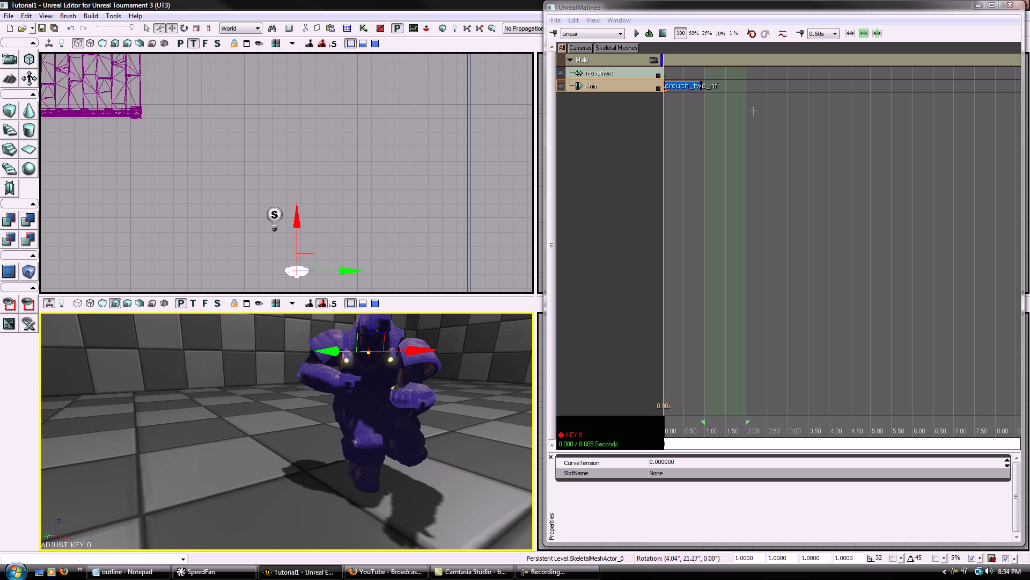
right_click(685, 89)
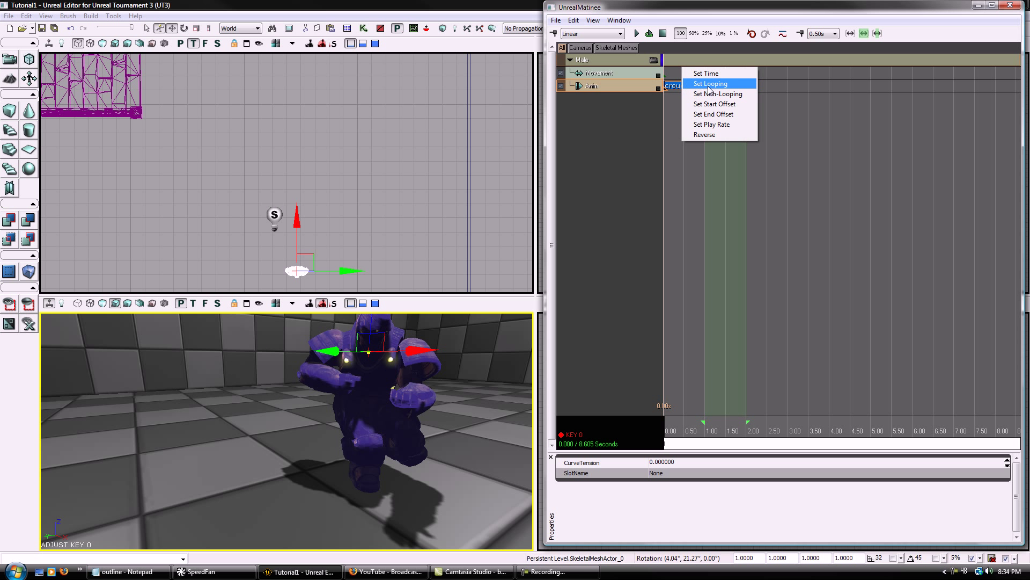
left_click(708, 83)
left_click(746, 296)
- Extend the loop section across the whole Matinee sequence and preview it looping with the mesh deselected
scroll(747, 298, "down", 6)
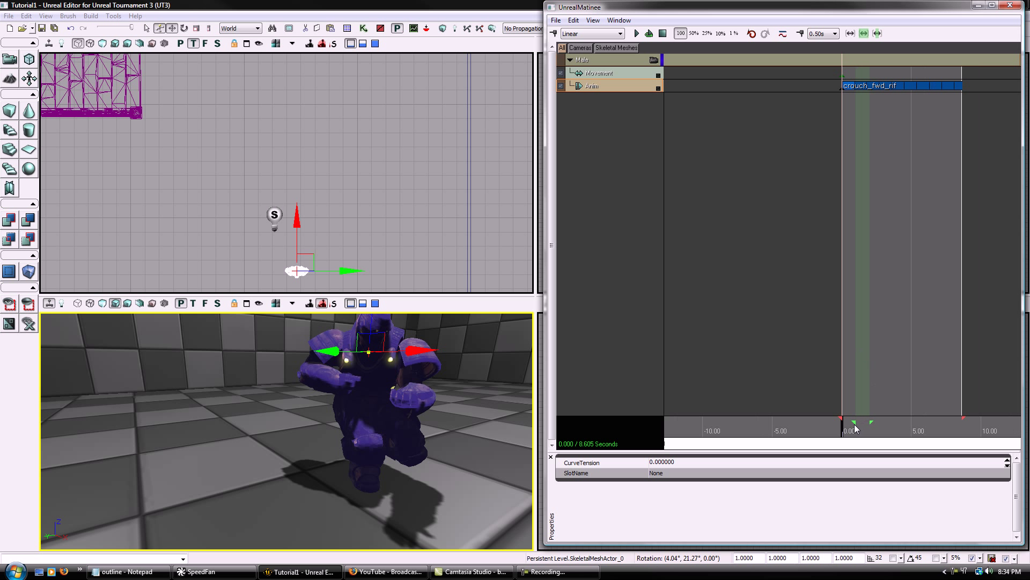
left_click_drag(847, 426, 963, 422)
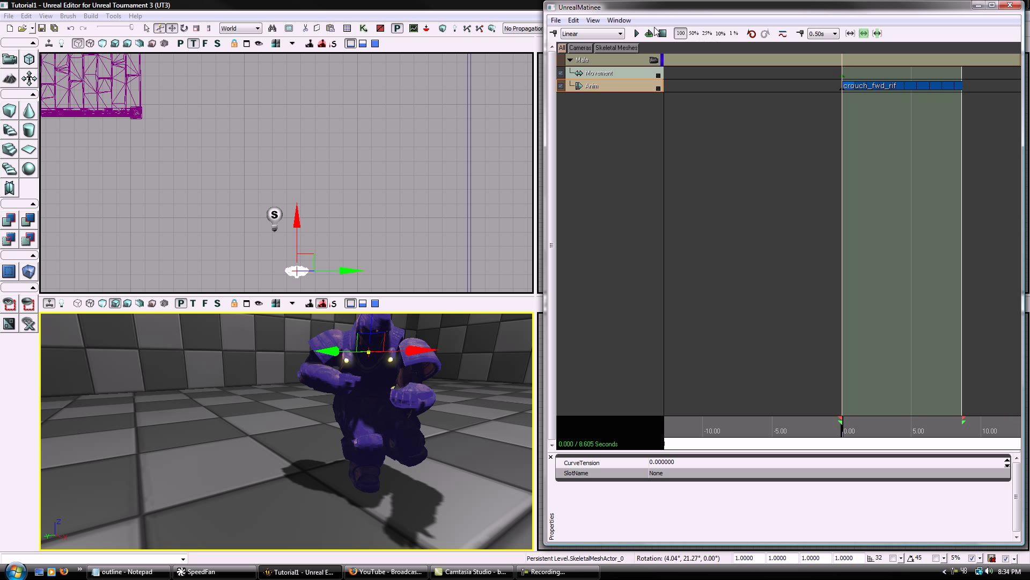
left_click(651, 34)
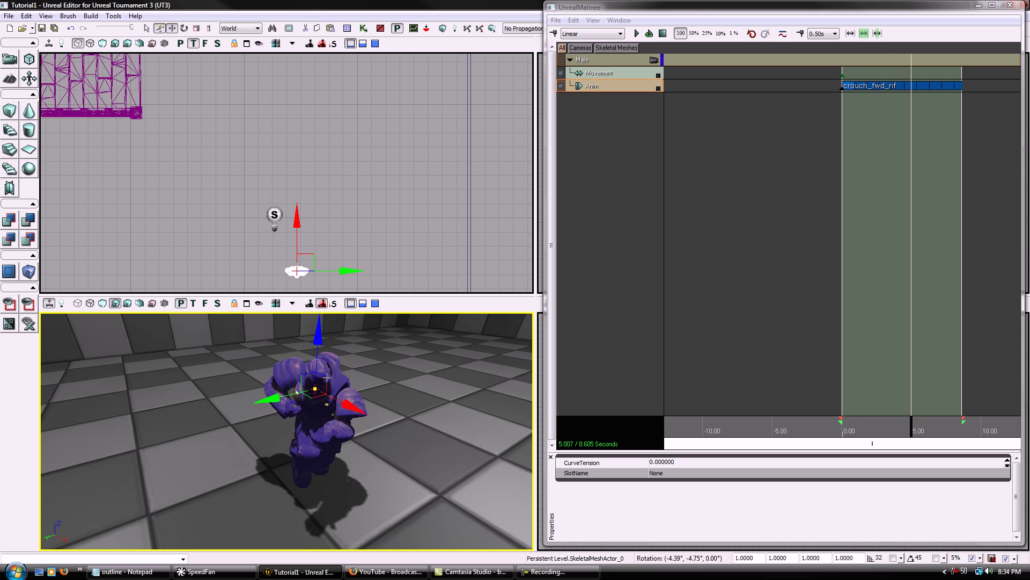
left_click(414, 403)
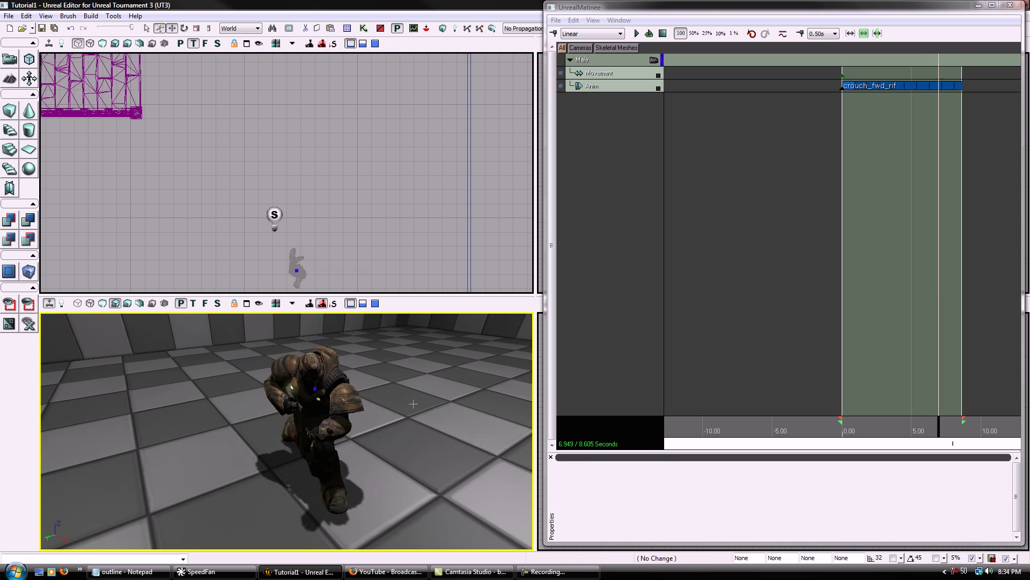